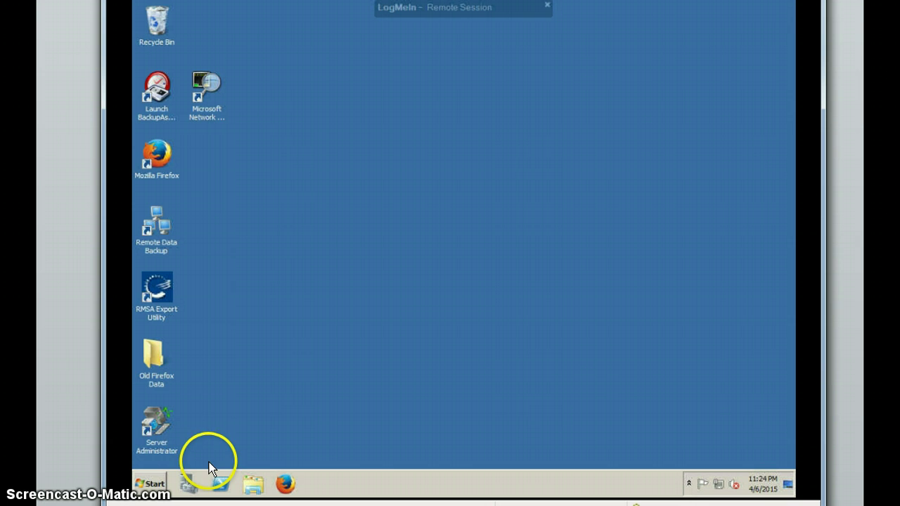
Step: Launch Remote Desktop Connection from Accessories; it opens with mail.tekmate.net as the computer
left_click(149, 487)
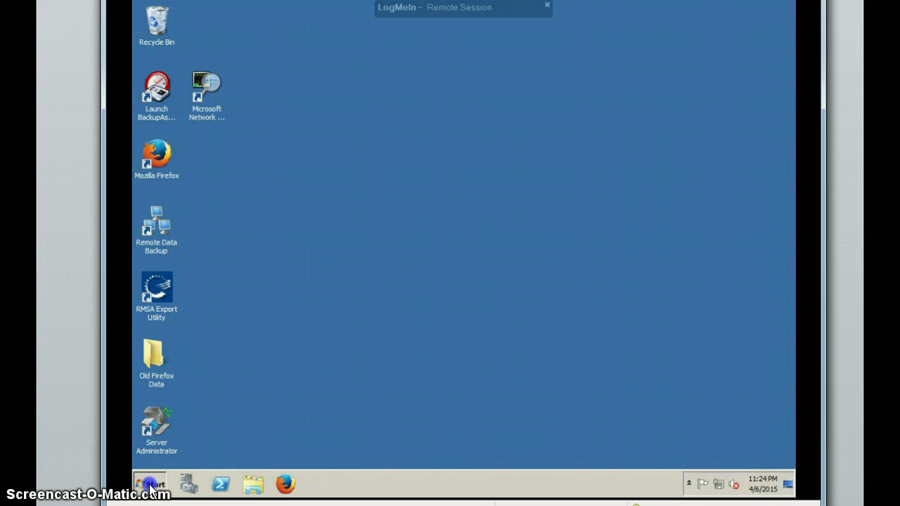
left_click(168, 436)
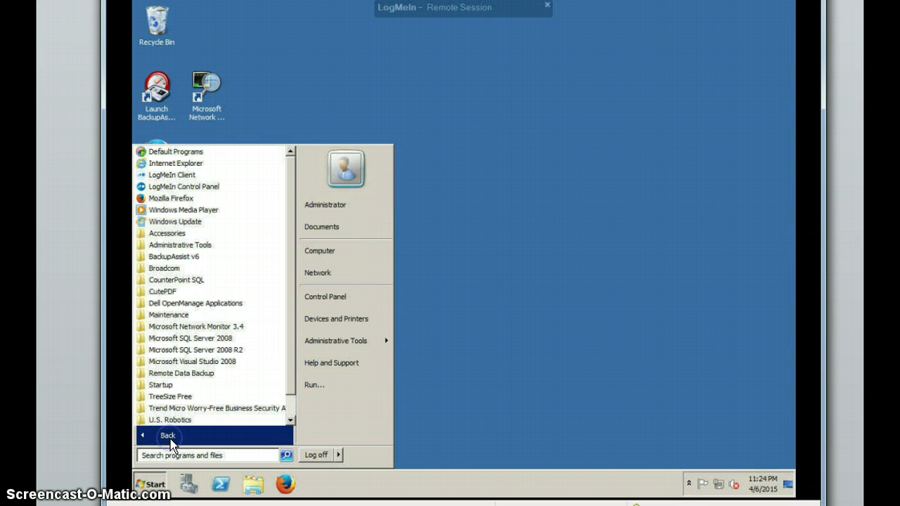
left_click(188, 237)
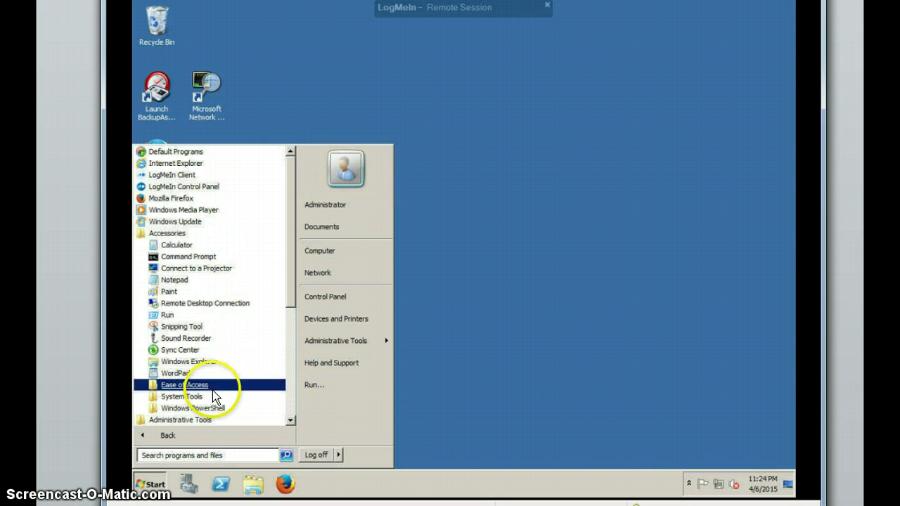
left_click(215, 397)
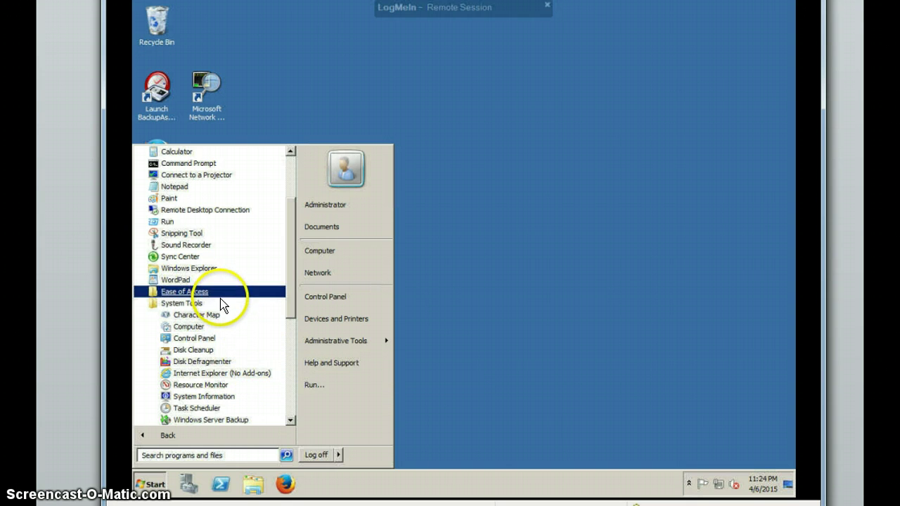
left_click(242, 211)
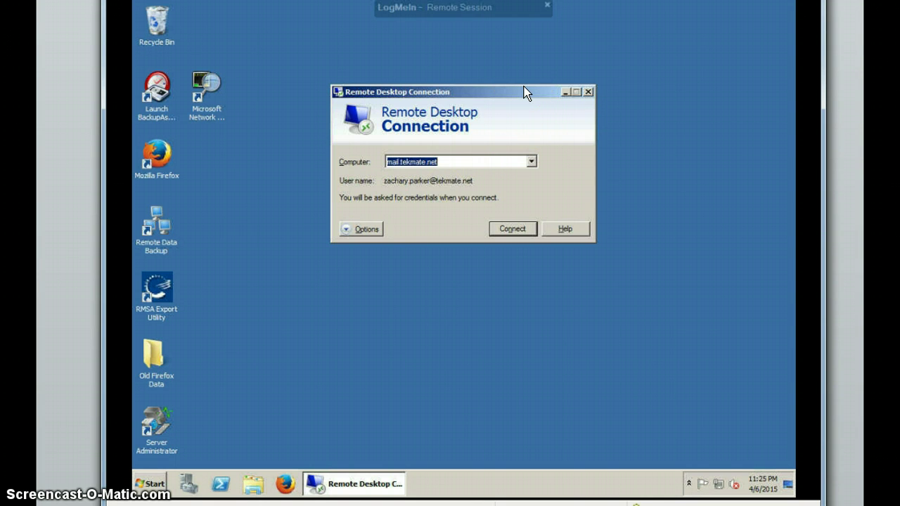
Step: Connect to the computer 'animal' and sign in with the administrator password
key("BackSpace")
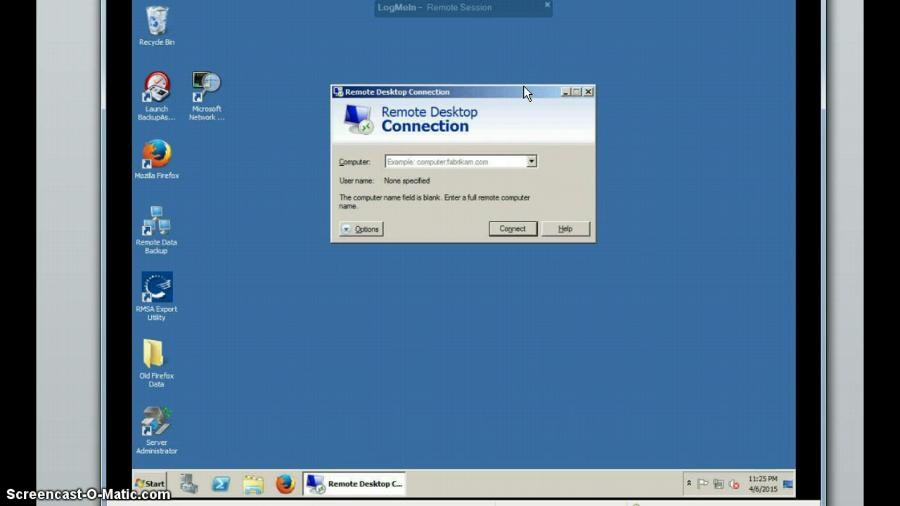
type("animal")
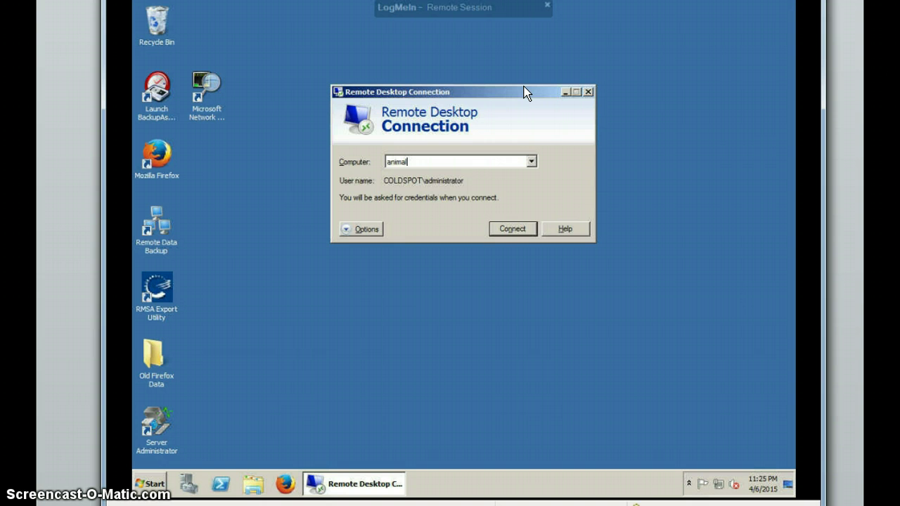
key("Return")
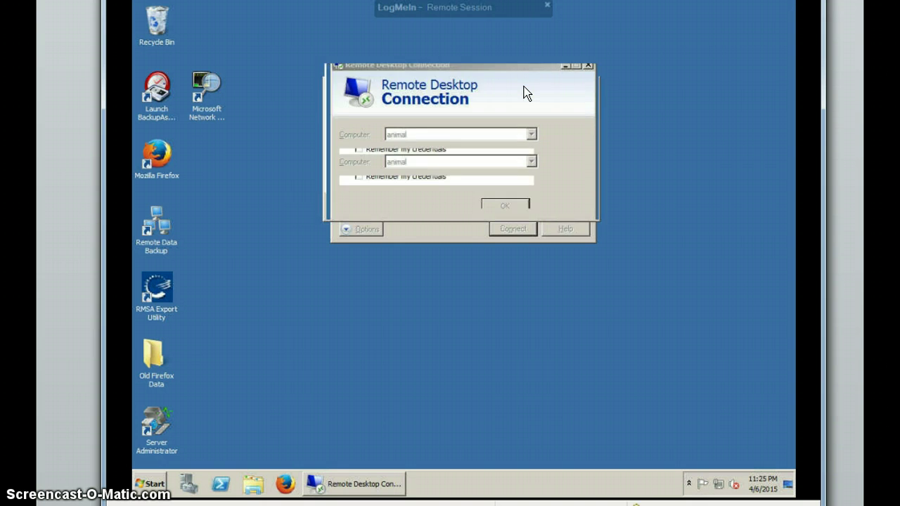
type("•••••••")
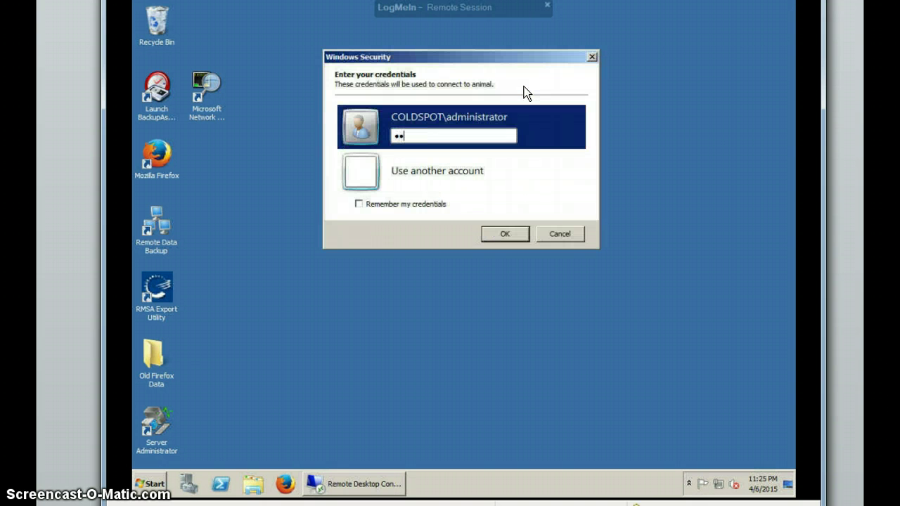
key("Return")
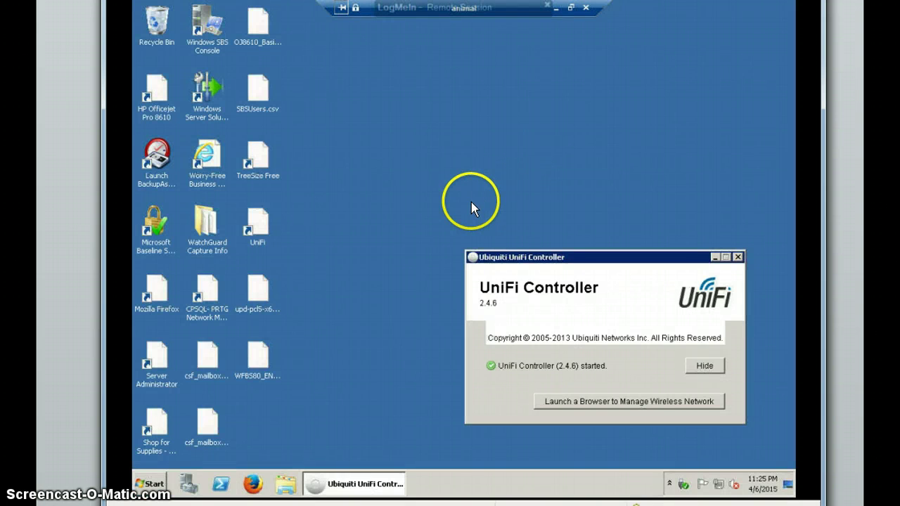
Step: Minimize the UniFi Controller window in the animal remote session
left_click(555, 8)
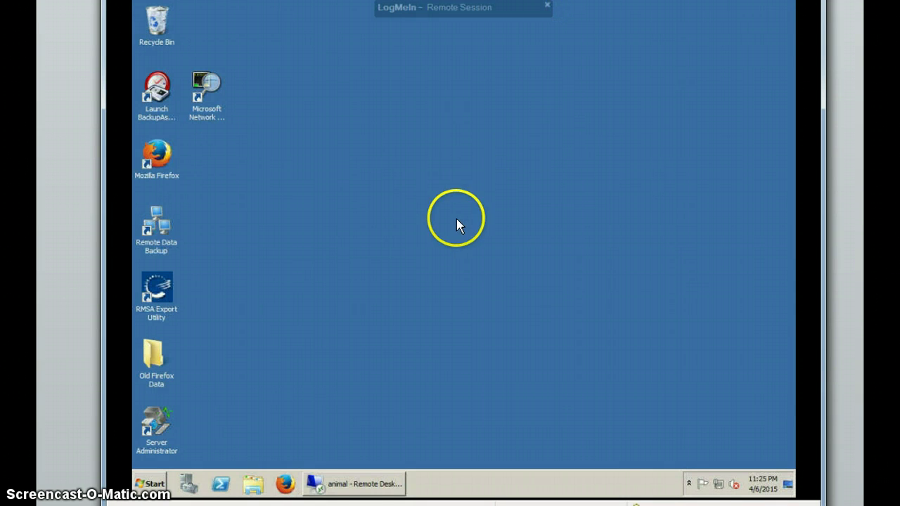
left_click(356, 485)
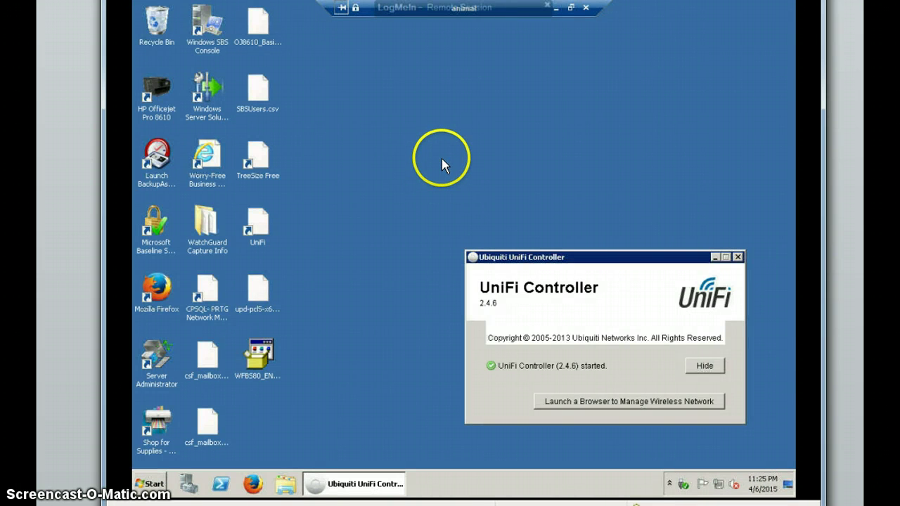
left_click(715, 258)
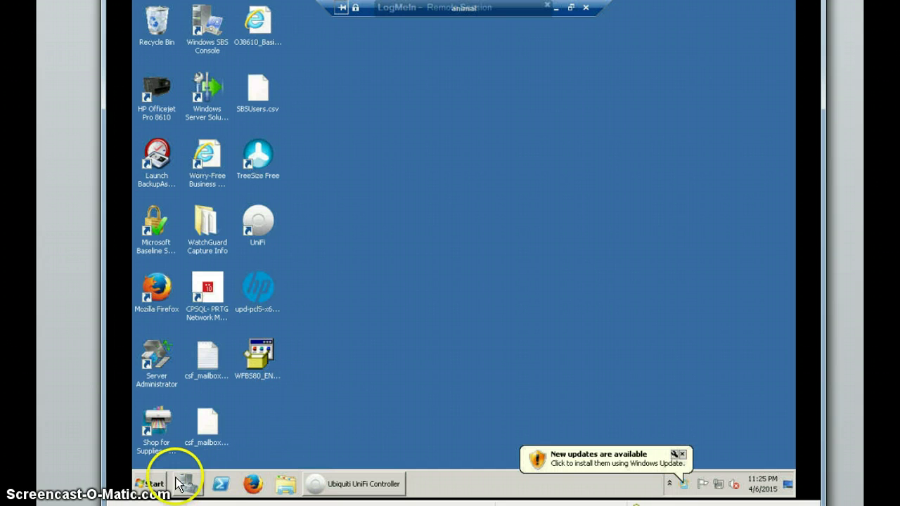
Step: Launch Active Directory Users and Computers from the Administrative Tools program group
left_click(149, 485)
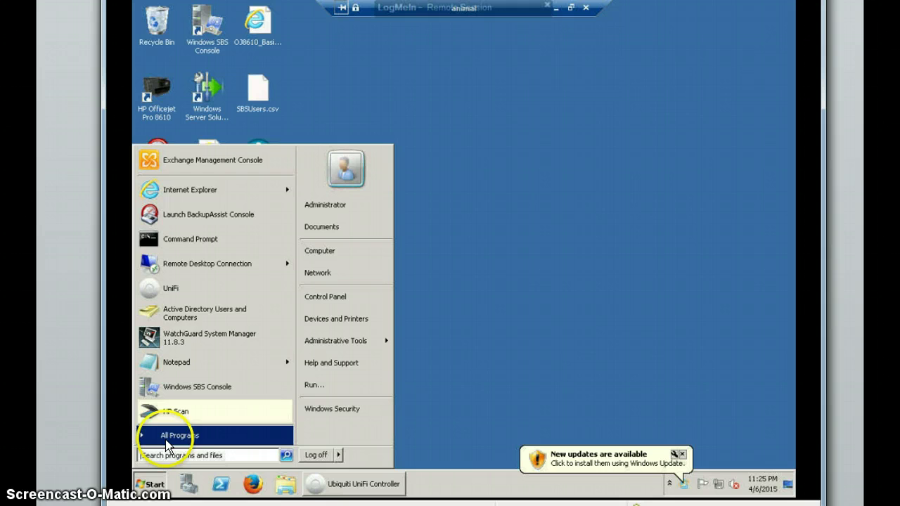
left_click(163, 435)
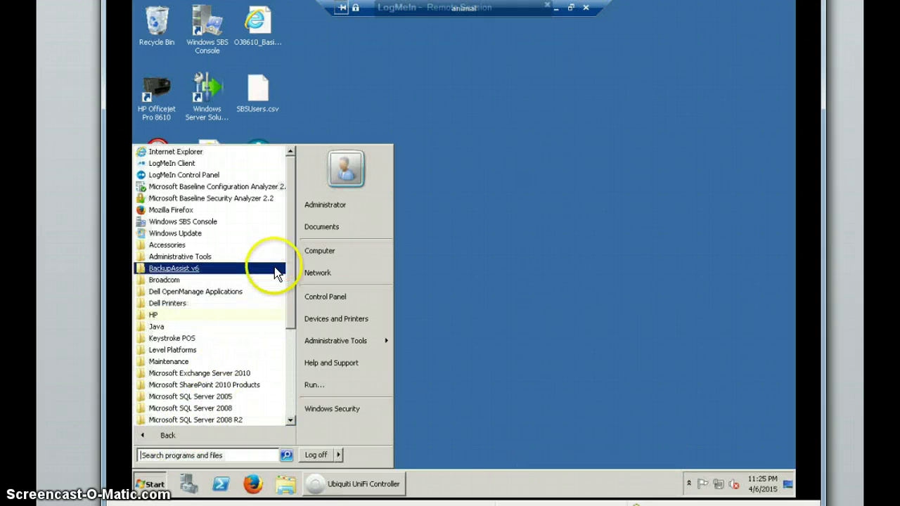
left_click(268, 259)
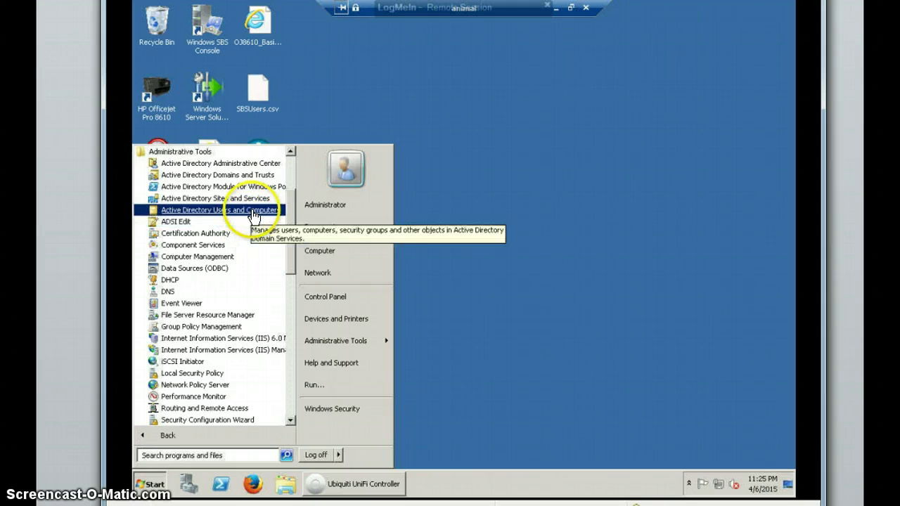
left_click(239, 209)
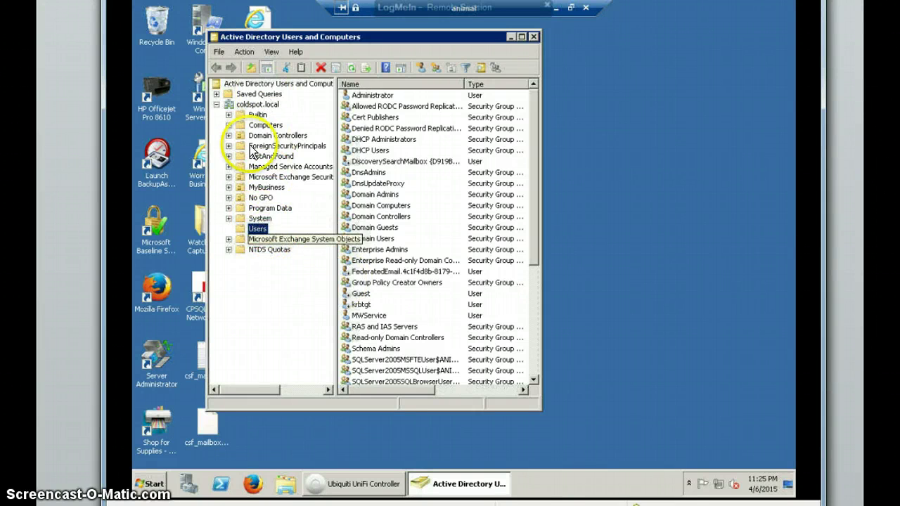
Step: Start a new User object in the coldspot.local/MyBusiness/Users container
left_click(228, 188)
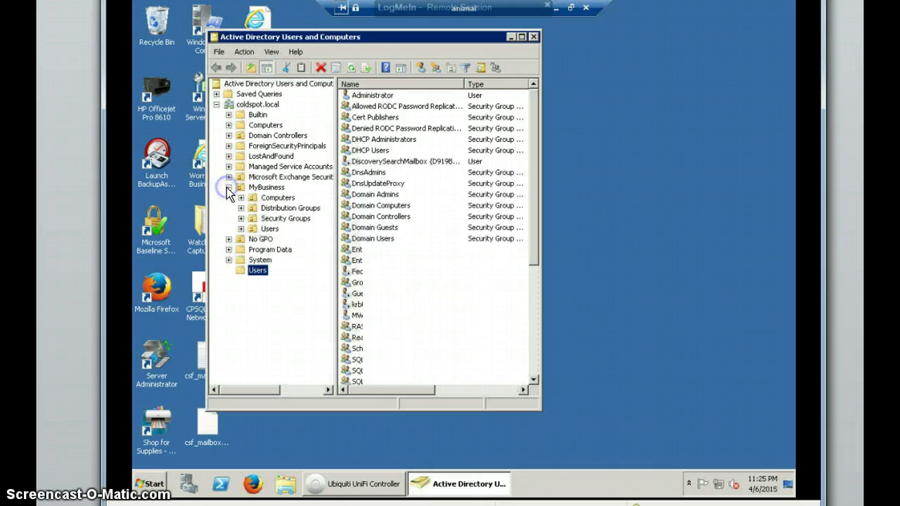
left_click(274, 230)
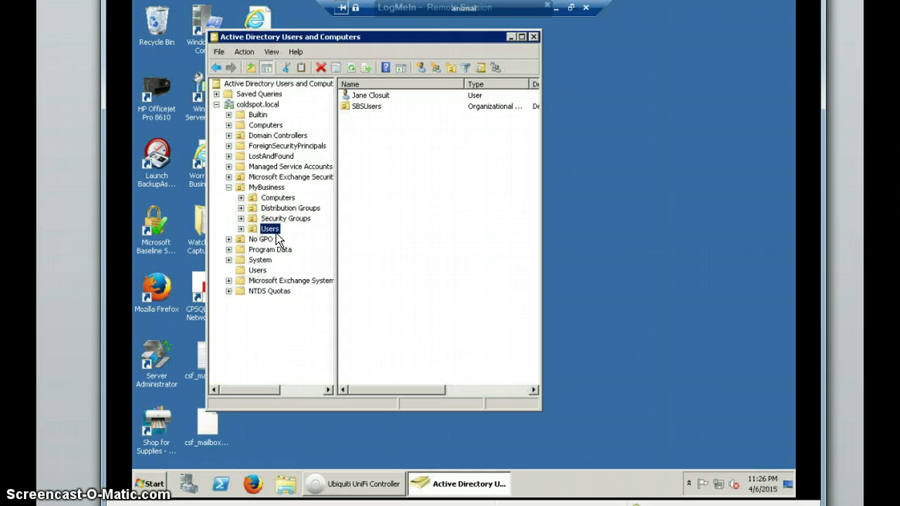
right_click(270, 231)
left_click(384, 166)
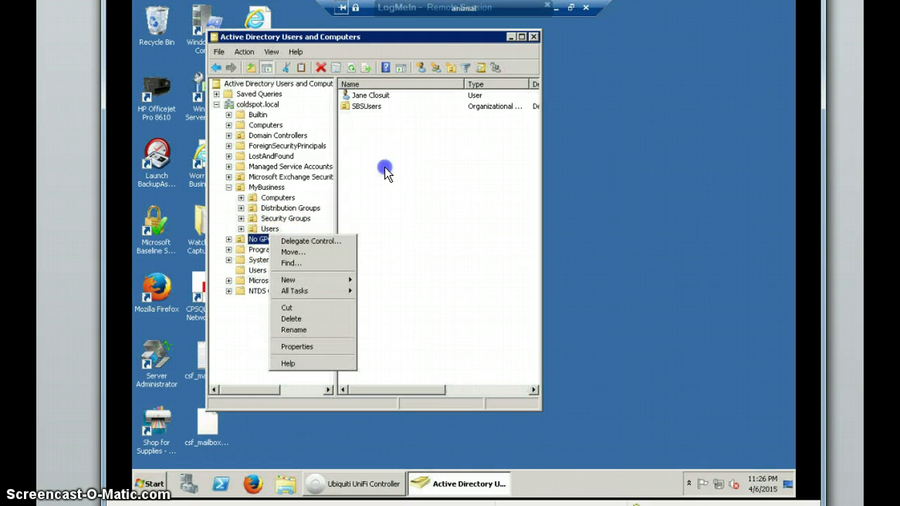
right_click(380, 152)
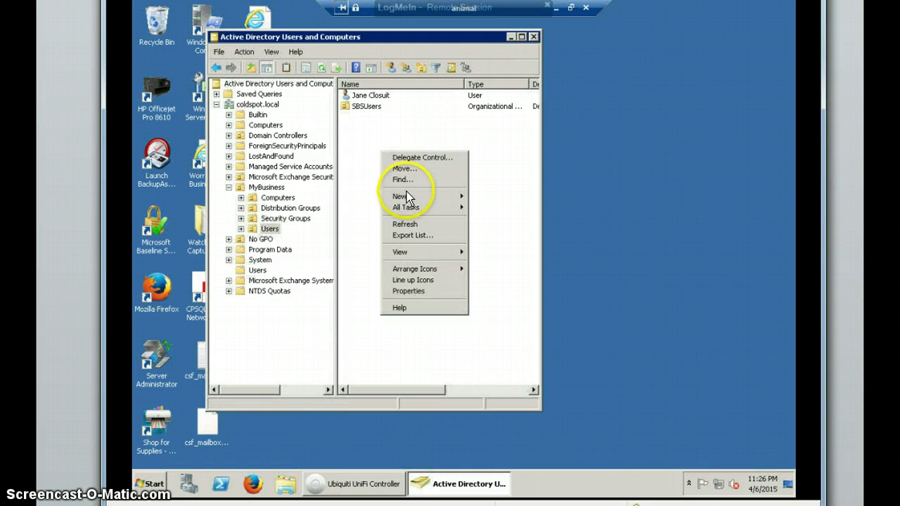
mouse_move(407, 198)
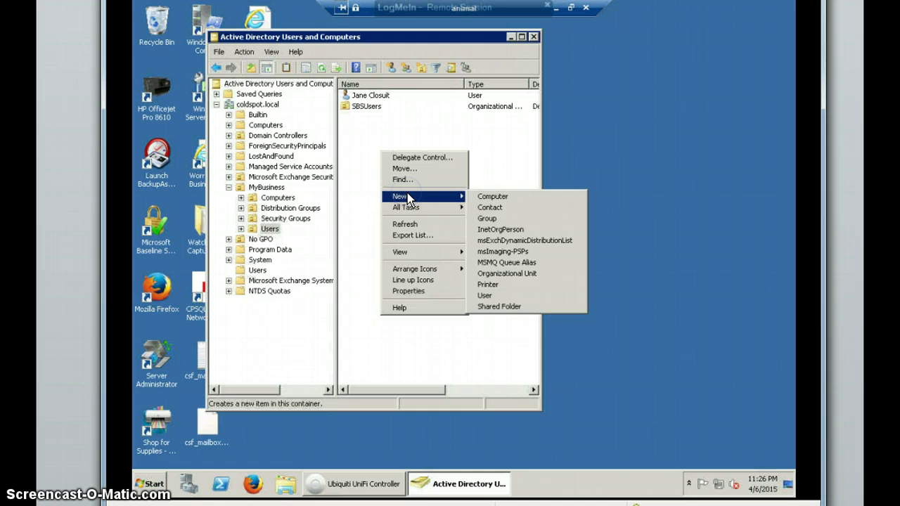
left_click(494, 296)
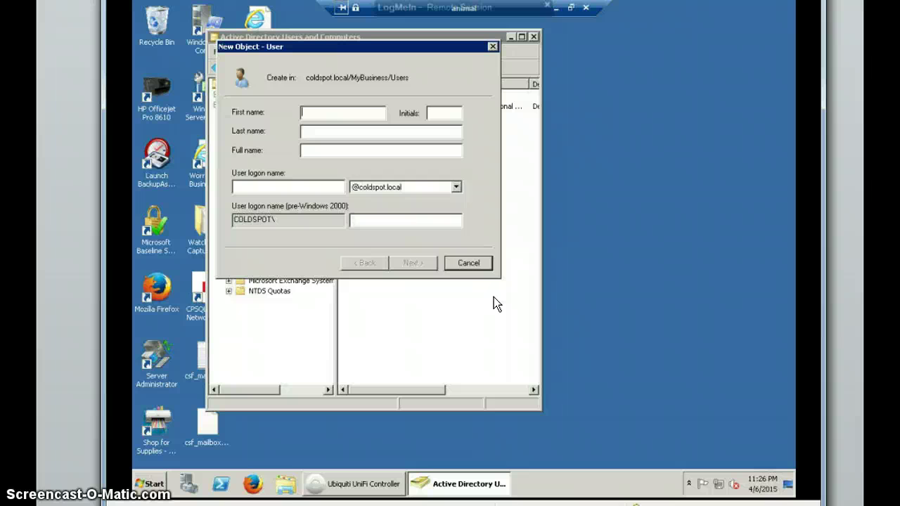
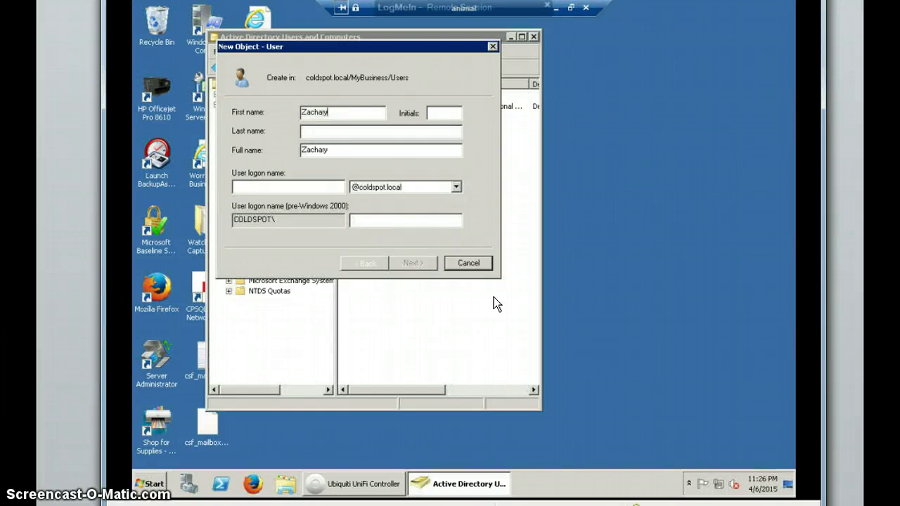
Step: Enter the user's first and last name and the logon name test1
key("Tab")
key("Tab")
key("Tab")
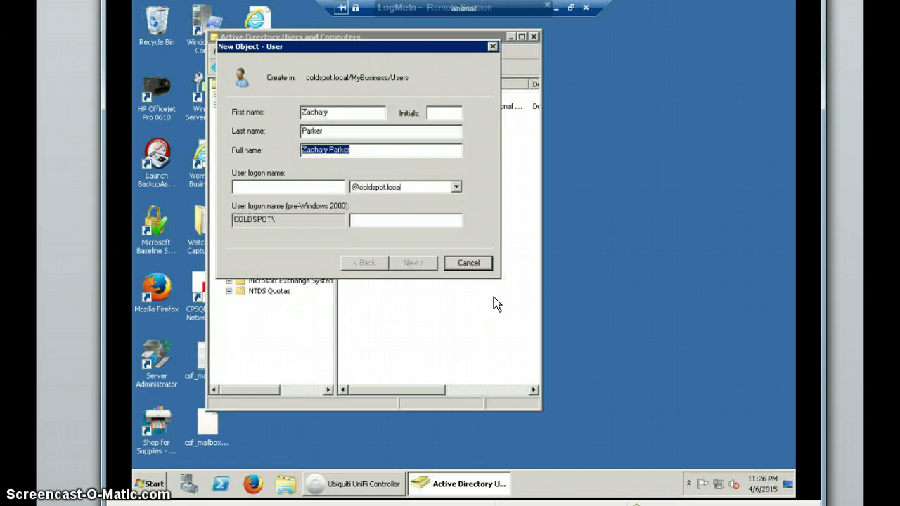
key("Tab")
type("test")
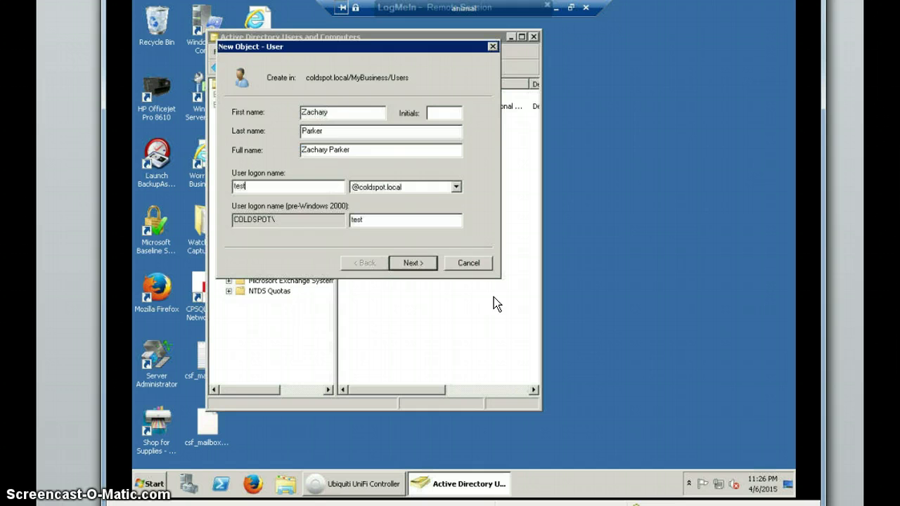
type("1")
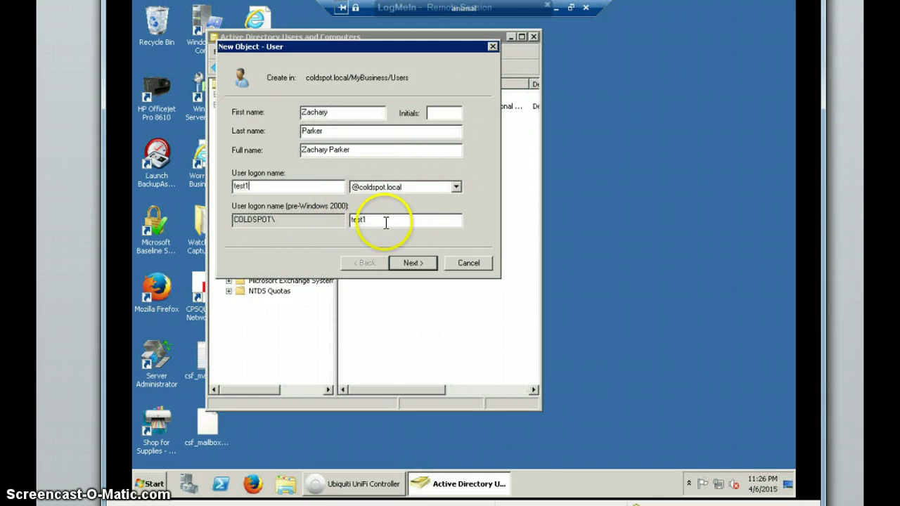
Step: Set and confirm the account password, then finish creating the user
left_click(409, 262)
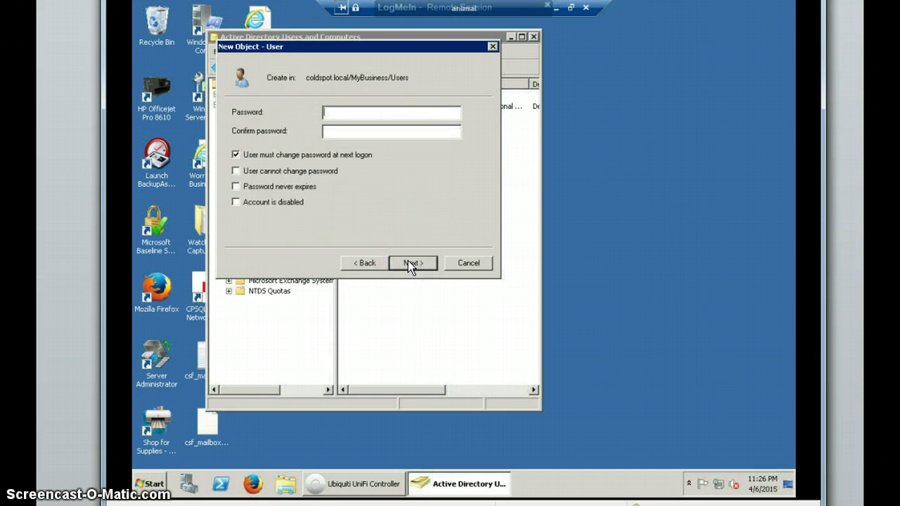
type("**********")
key("Tab")
type("**********")
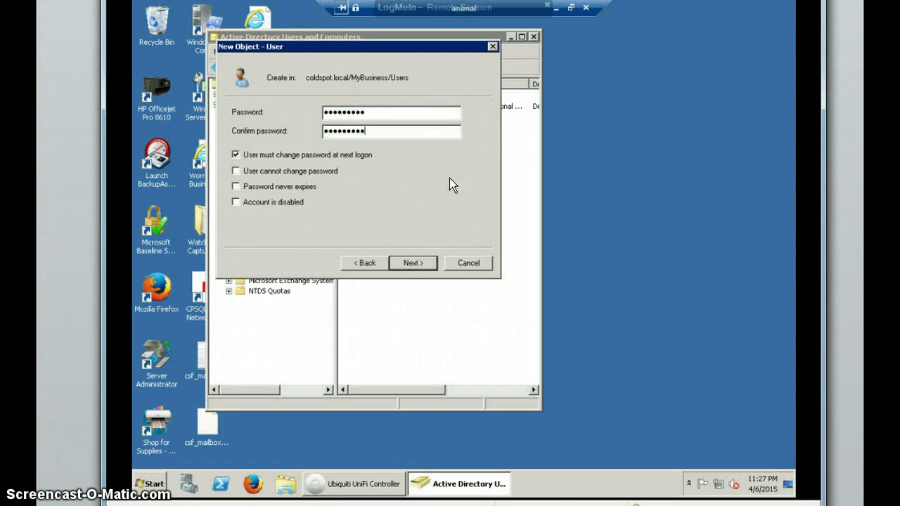
left_click(423, 264)
left_click(421, 262)
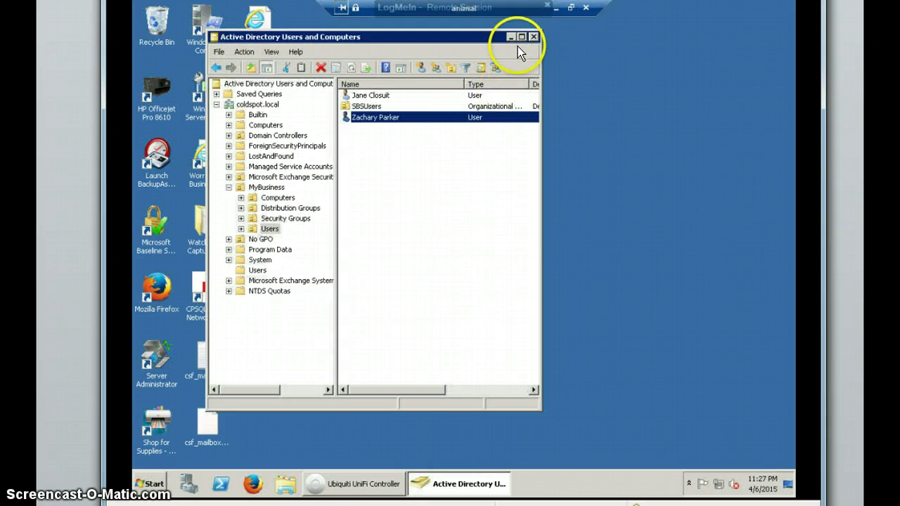
Step: Minimize ADUC and launch Exchange Management Console from the Microsoft Exchange Server 2010 folder
left_click(506, 38)
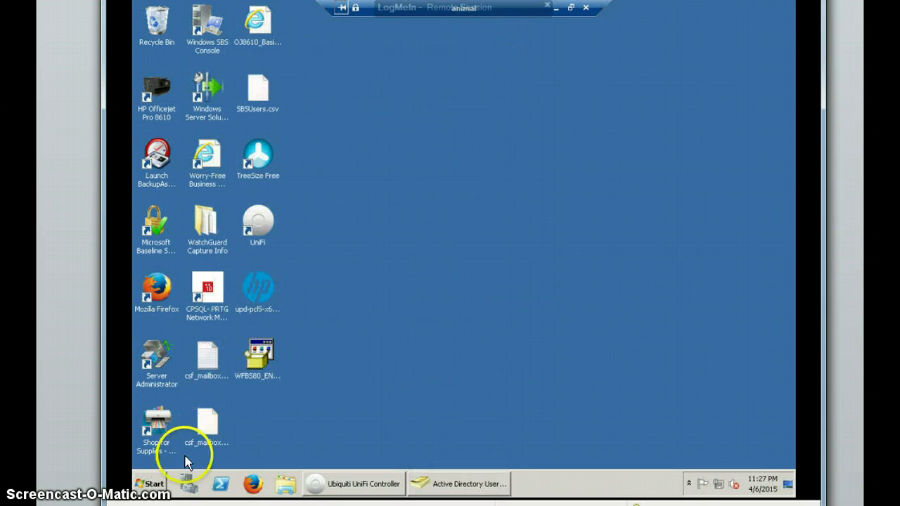
left_click(155, 485)
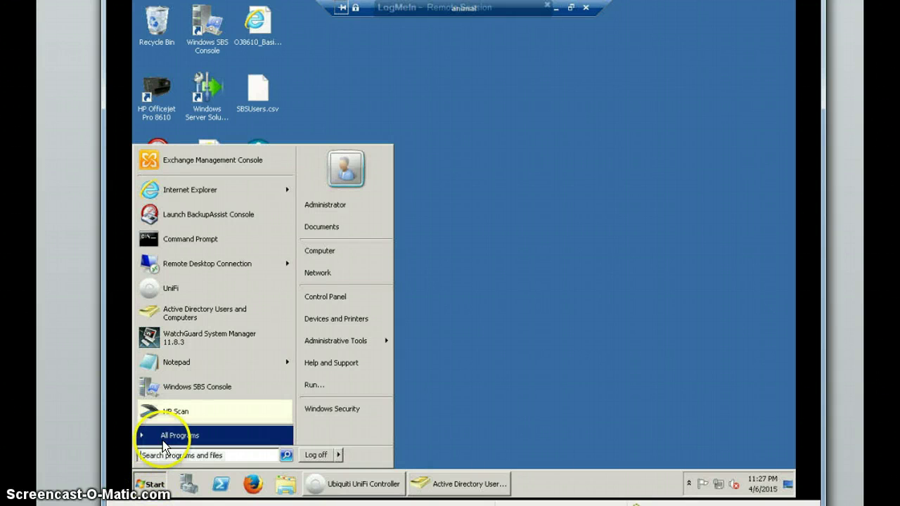
left_click(164, 437)
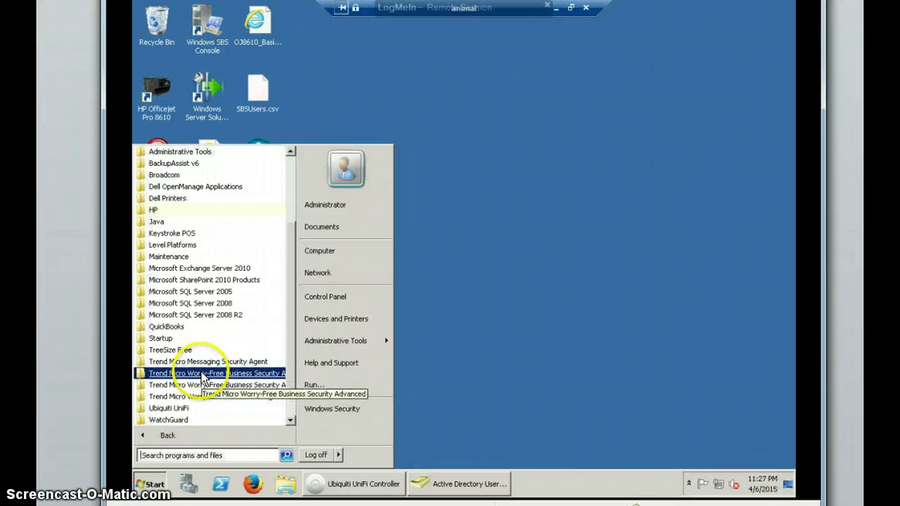
left_click(229, 268)
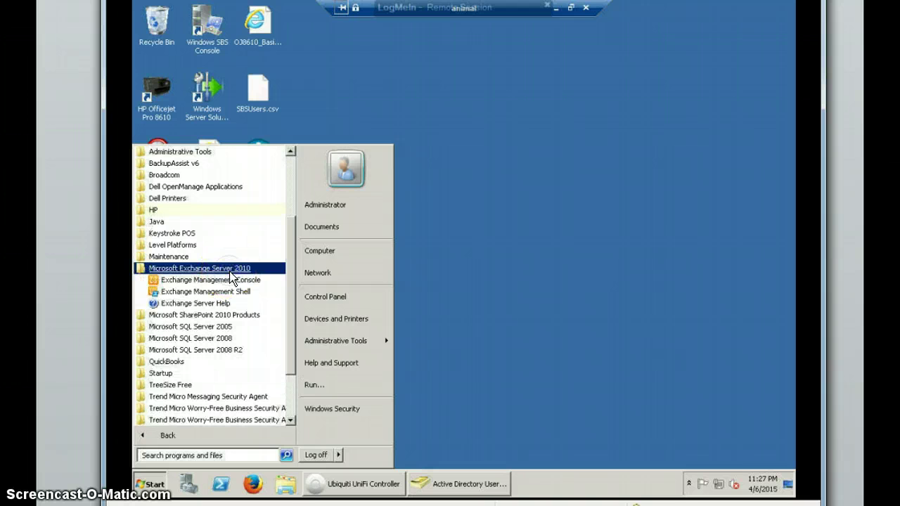
left_click(235, 281)
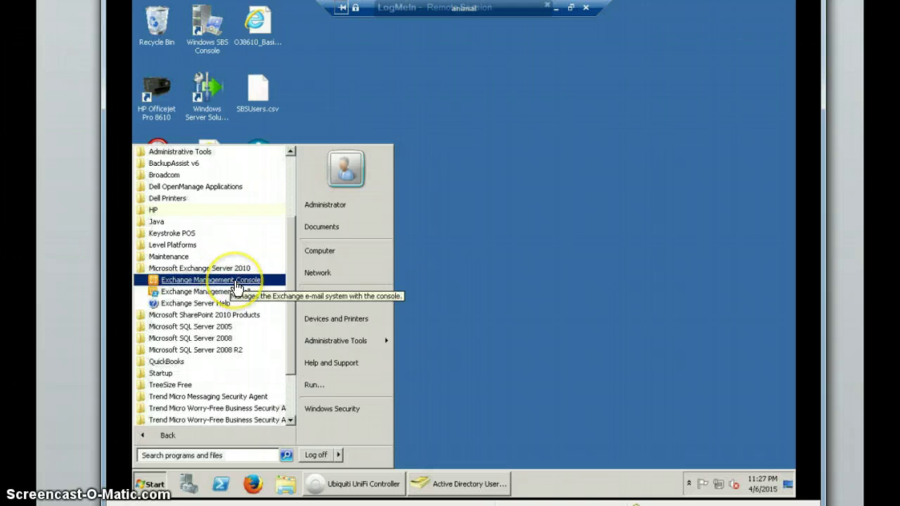
left_click(236, 281)
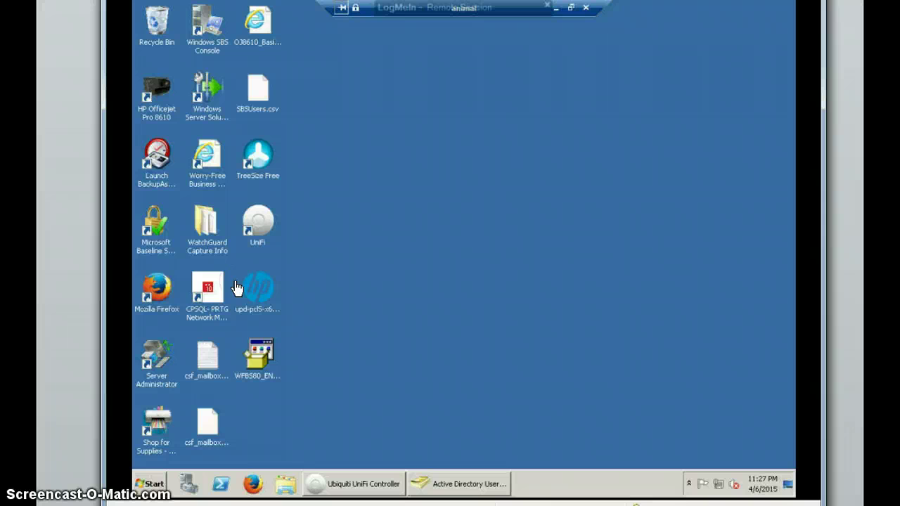
left_click(243, 286)
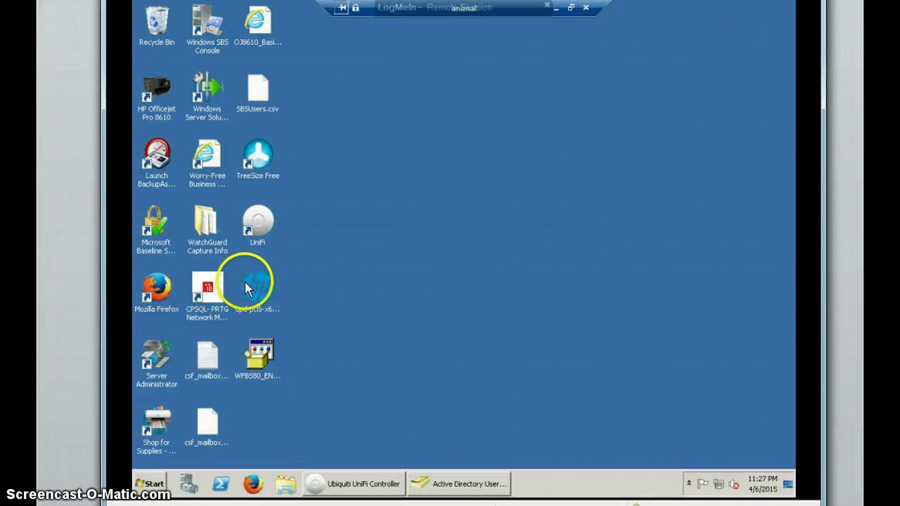
left_click(260, 283)
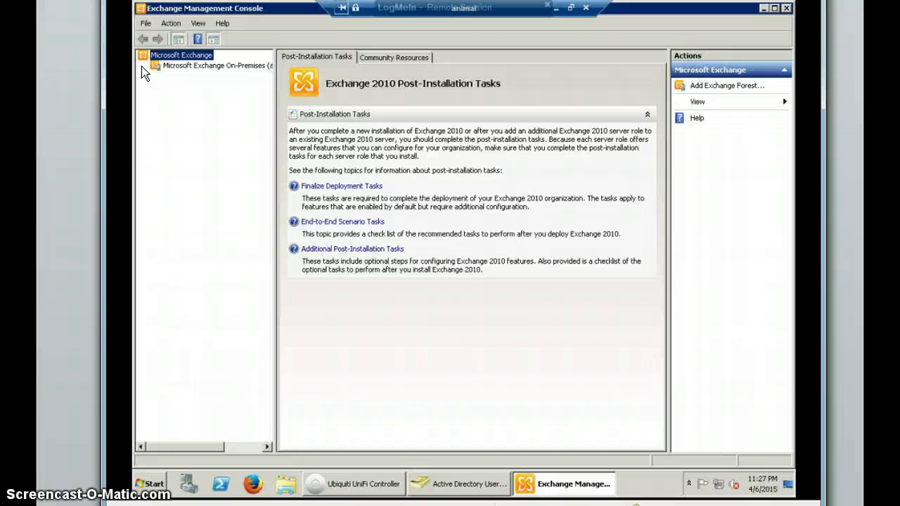
Step: Show the 28 mailboxes under Recipient Configuration > Mailbox and start a New Mailbox
left_click(218, 121)
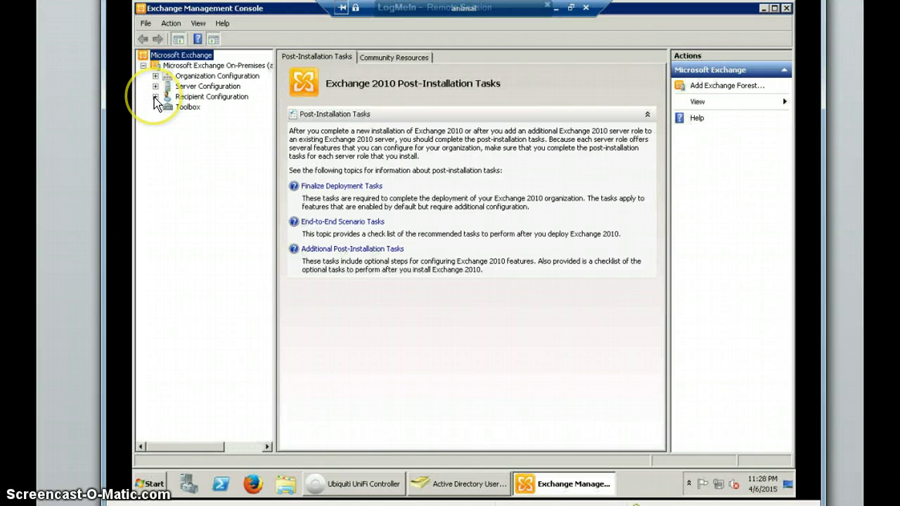
left_click(155, 96)
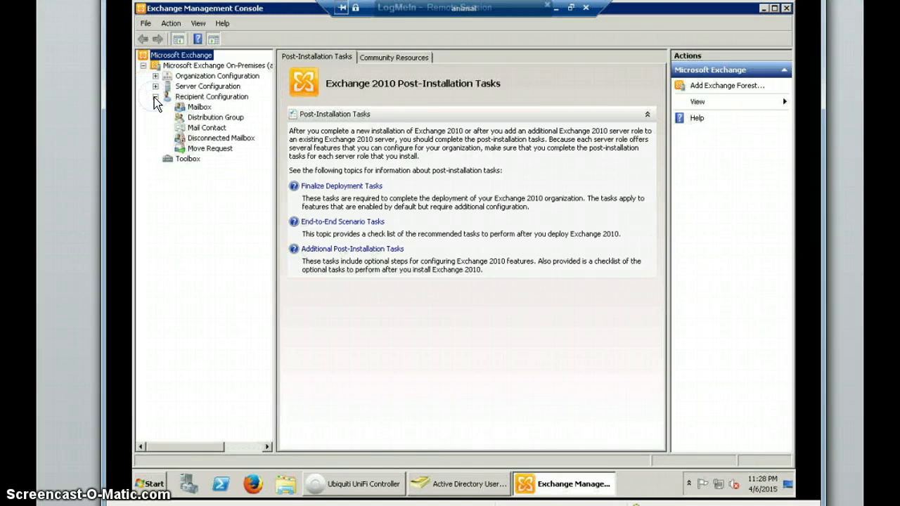
left_click(196, 109)
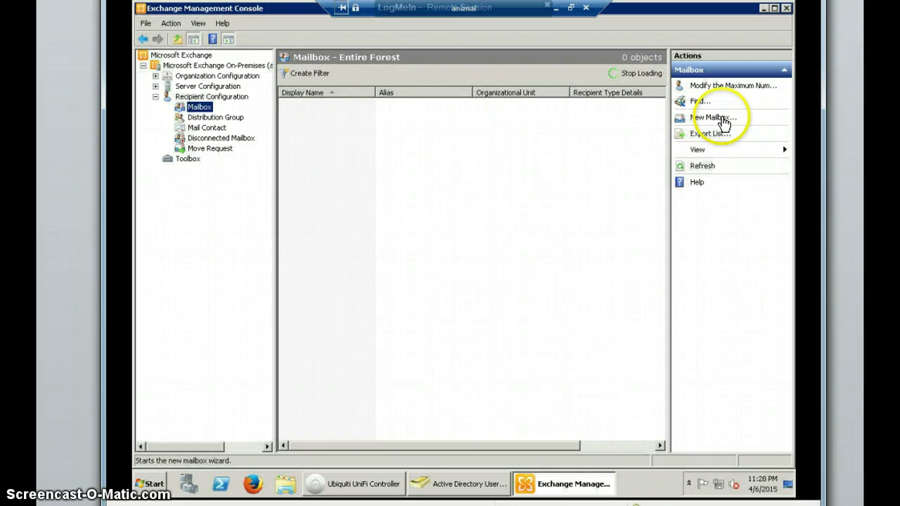
left_click(724, 119)
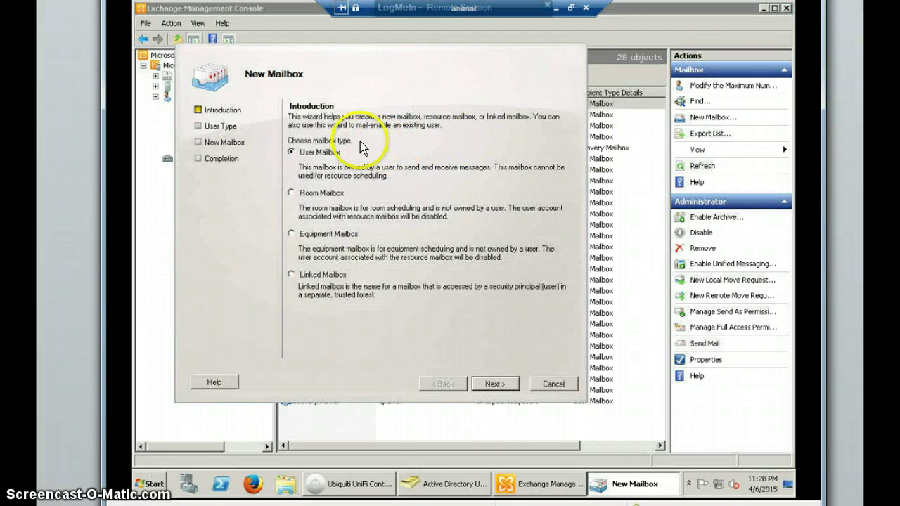
Step: Create a User Mailbox for the existing test1 account, accepting default settings, and close the wizard
left_click(328, 156)
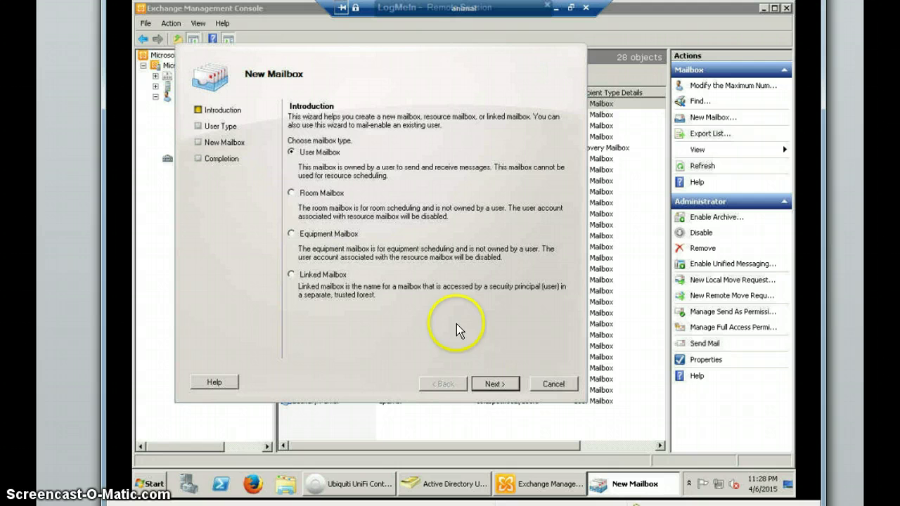
left_click(495, 386)
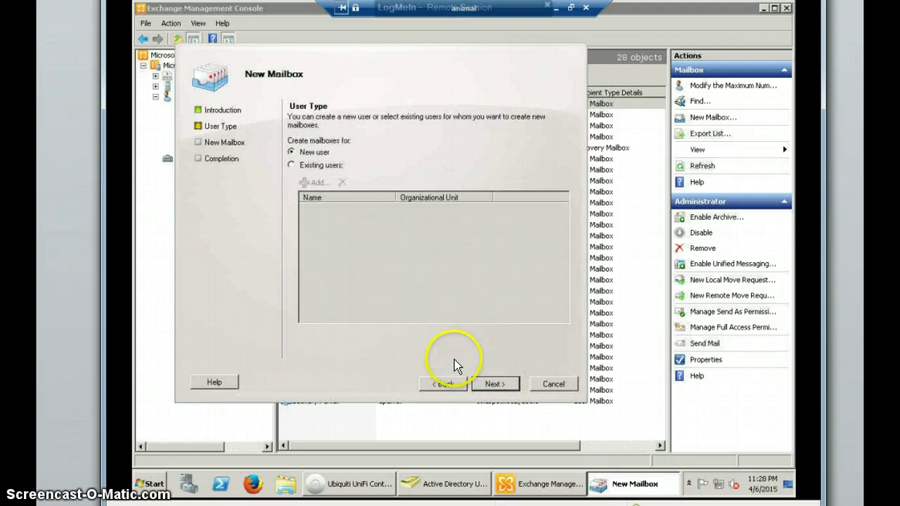
left_click(337, 164)
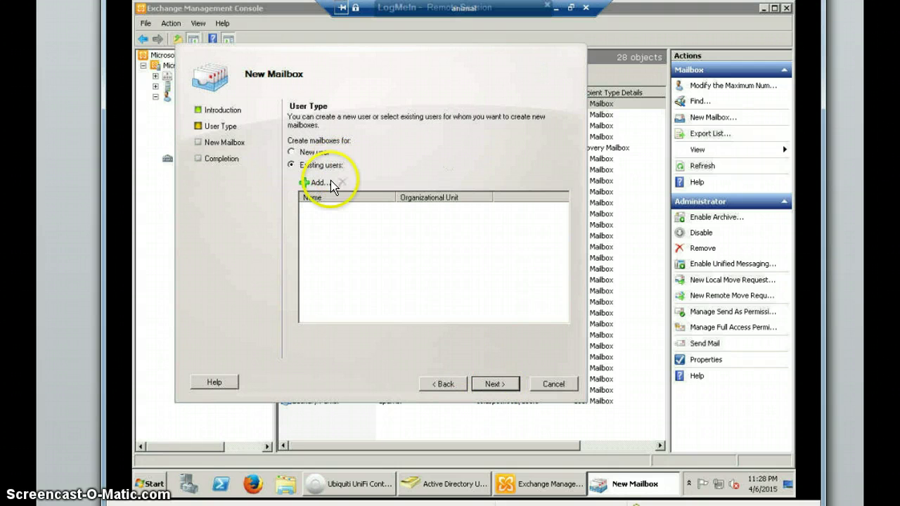
left_click(320, 182)
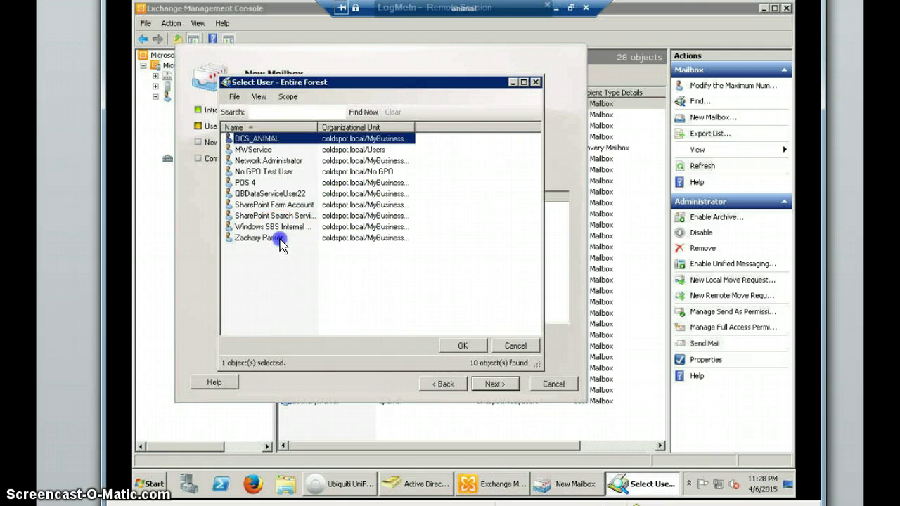
left_click(280, 239)
double_click(279, 239)
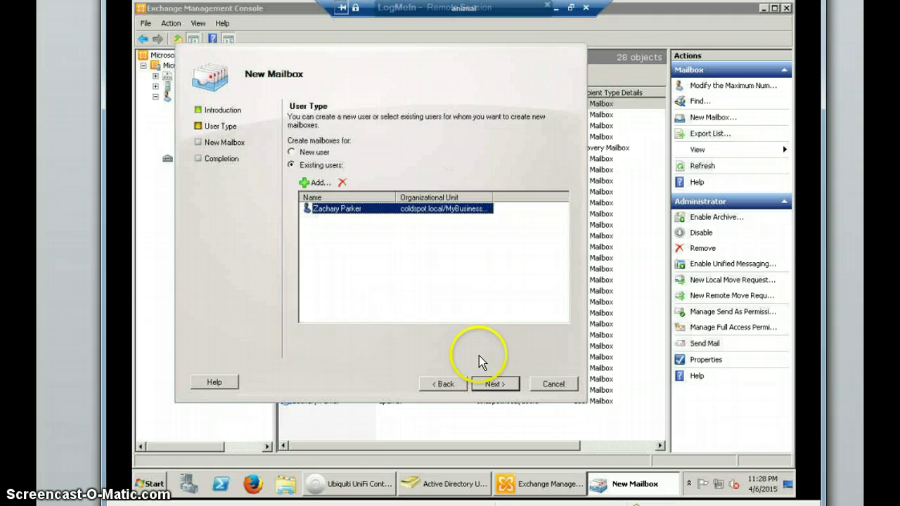
left_click(503, 386)
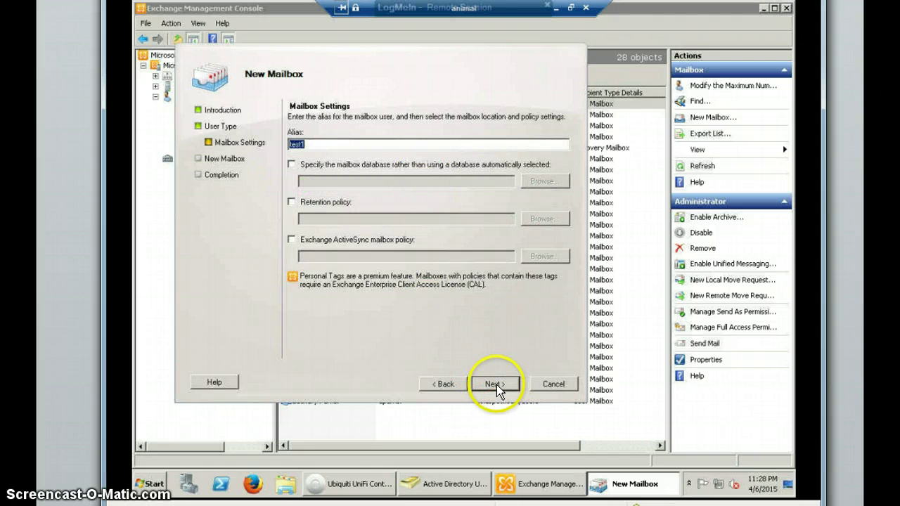
left_click(496, 385)
left_click(496, 385)
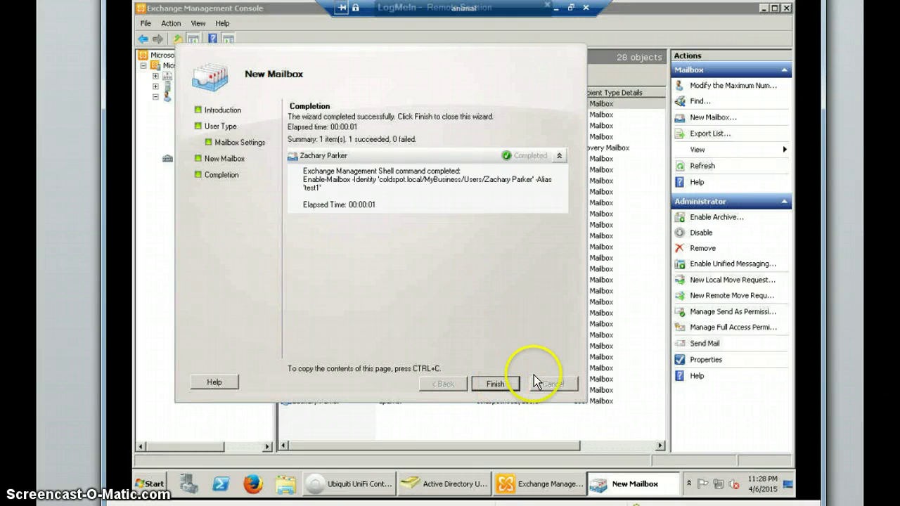
left_click(495, 385)
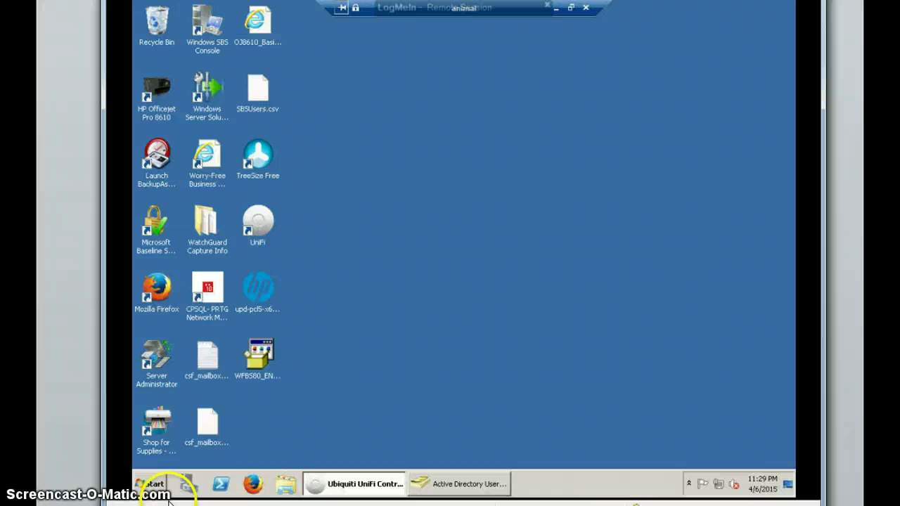
Step: Relaunch Exchange Management Console from the Microsoft Exchange Server 2010 program folder
left_click(151, 484)
left_click(163, 436)
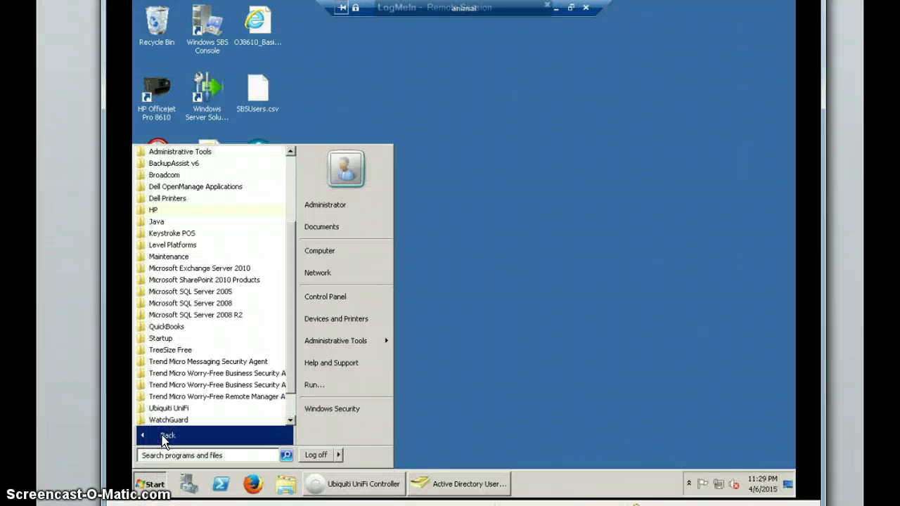
left_click(213, 270)
left_click(211, 281)
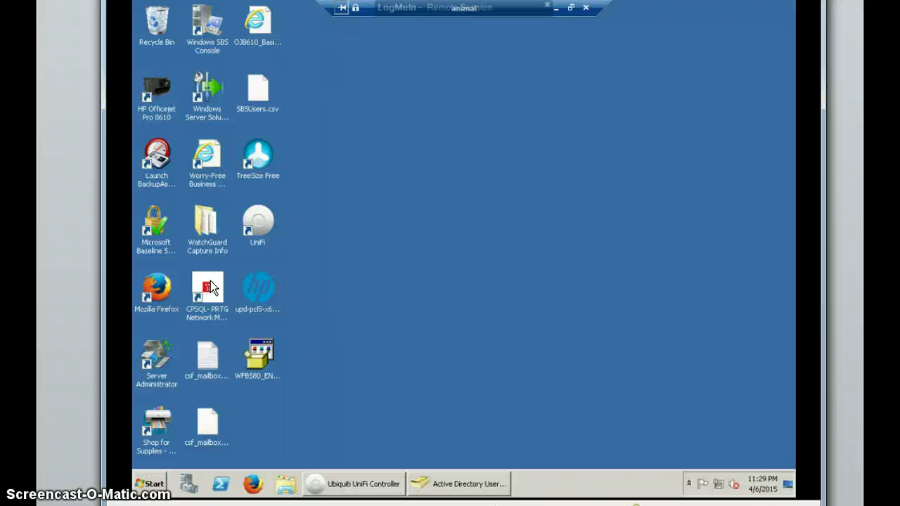
left_click(209, 287)
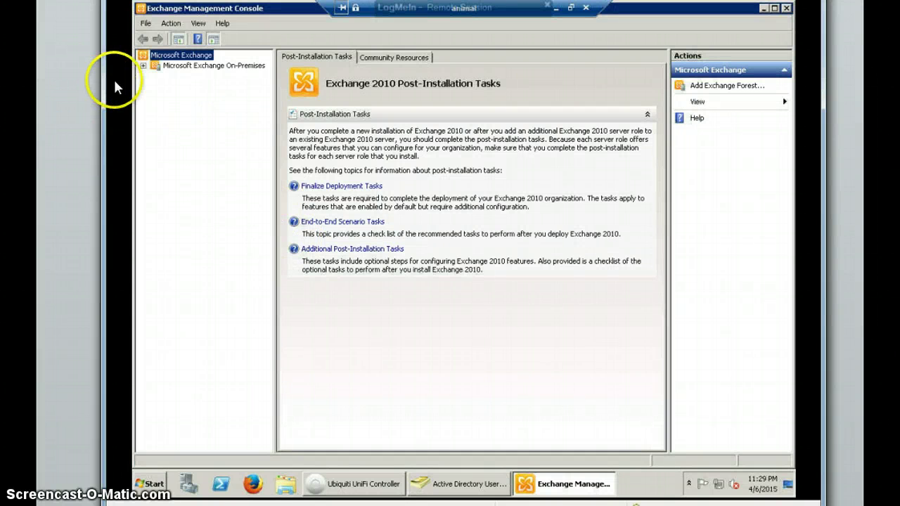
Step: Show the 29 mailboxes under Recipient Configuration > Mailbox and start a New Mailbox
left_click(143, 66)
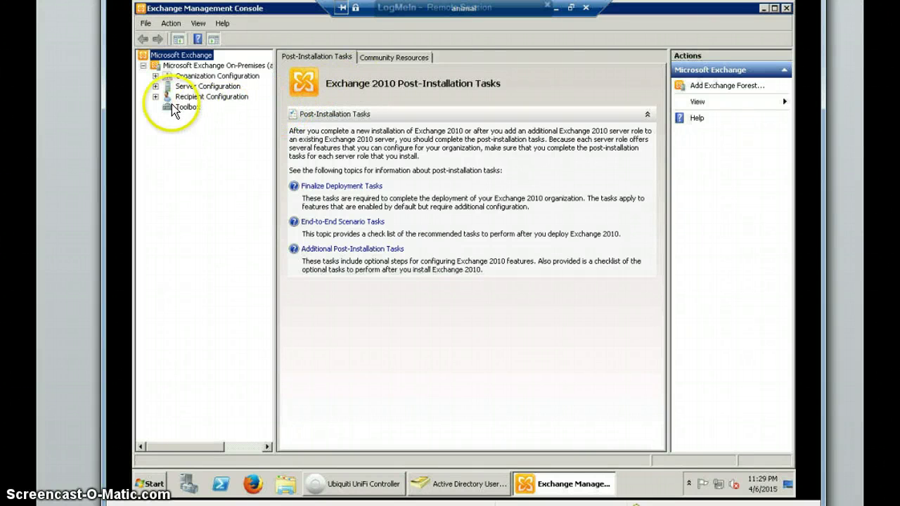
left_click(155, 97)
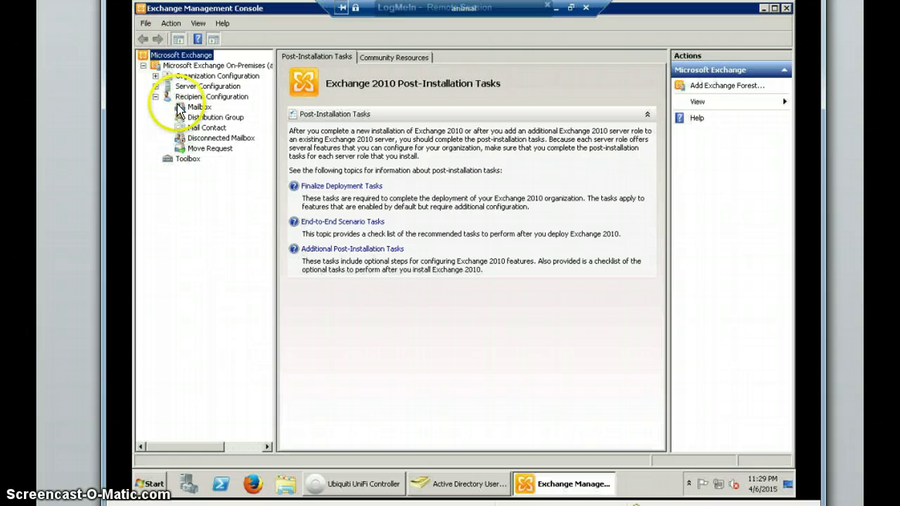
left_click(199, 107)
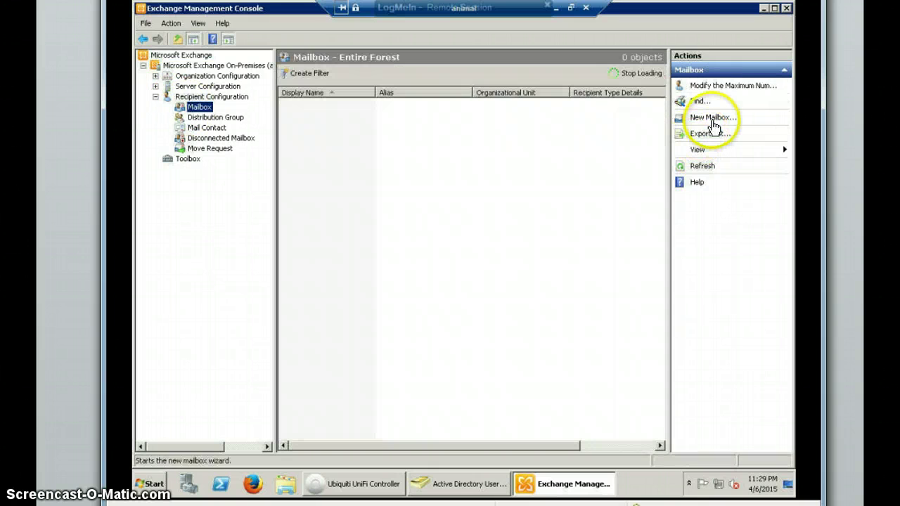
left_click(713, 120)
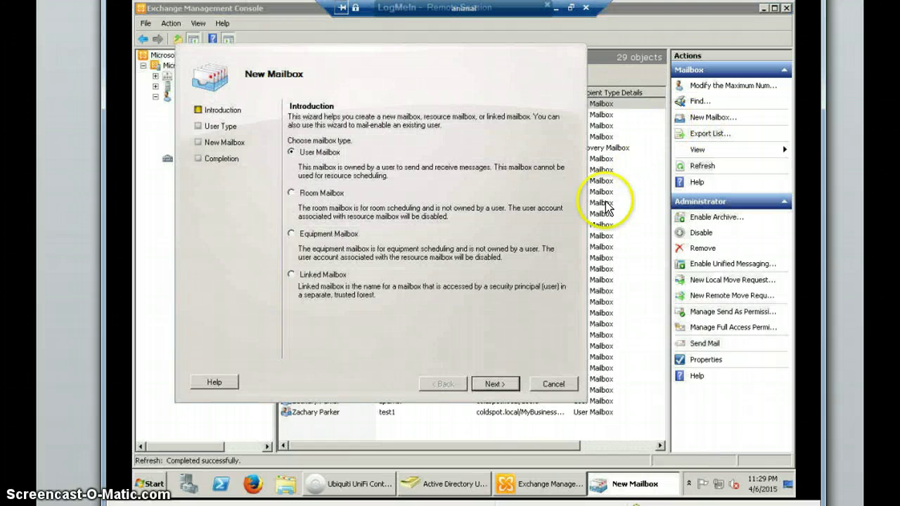
Step: Choose User Mailbox for a new user and continue to User Information
left_click(330, 153)
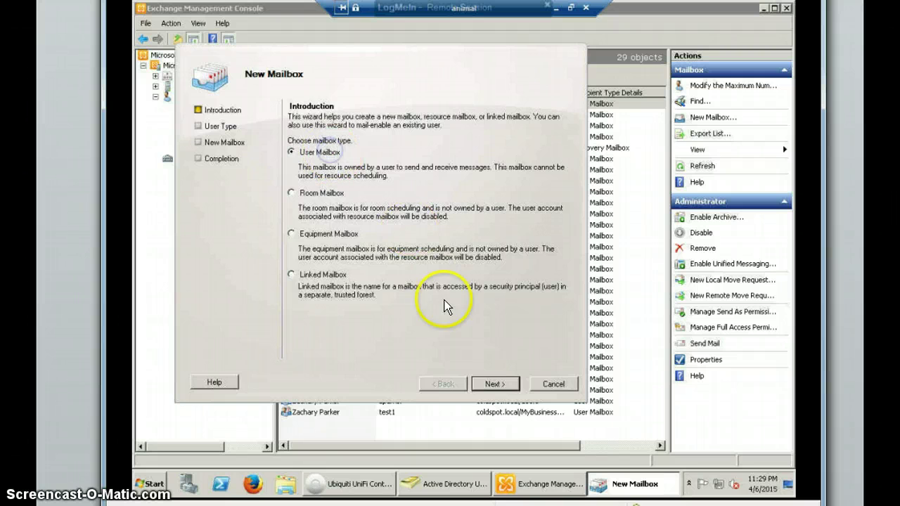
left_click(485, 380)
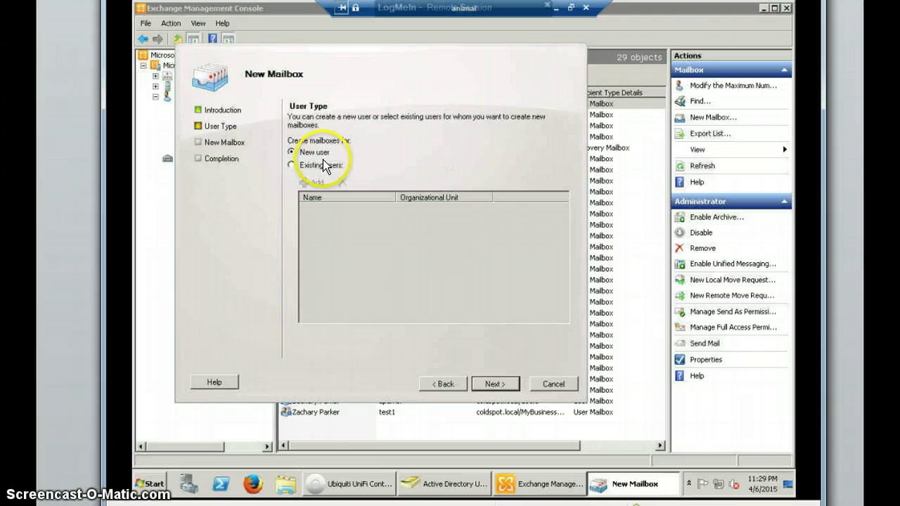
left_click(507, 386)
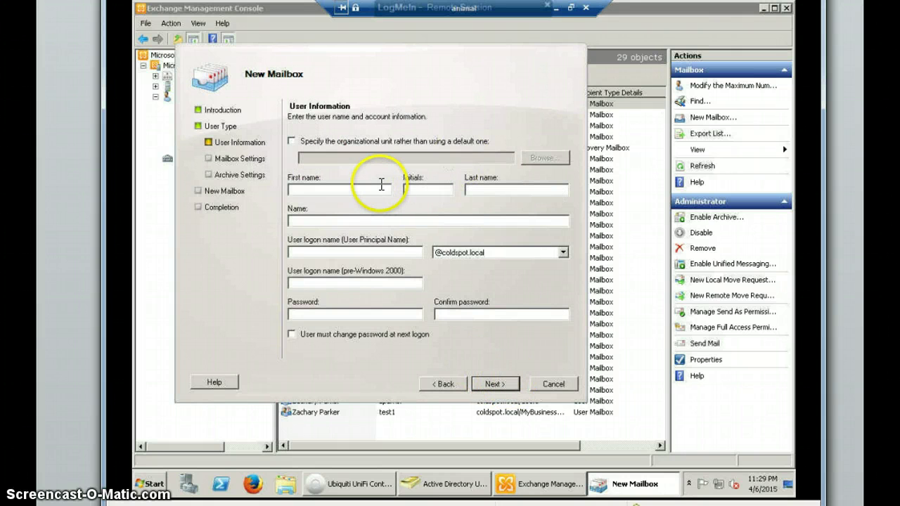
Step: Enter the name Mailbox Test and logon name test2, including the pre-Windows 2000 logon name
left_click(381, 190)
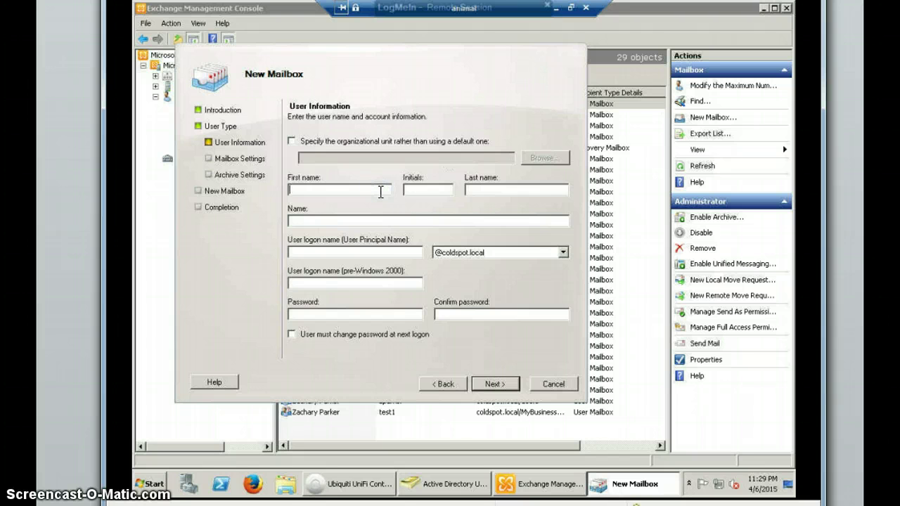
type("Mailbox ")
type("Test")
left_click(428, 190)
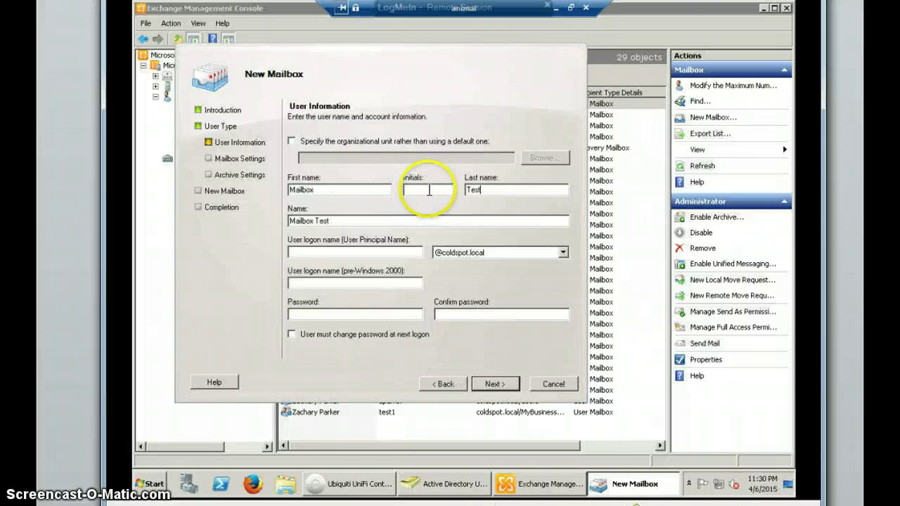
left_click(386, 251)
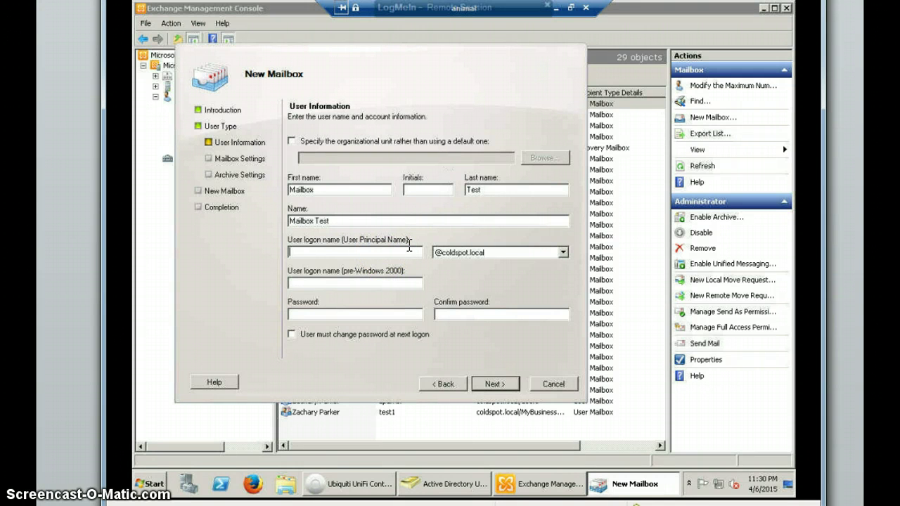
type("test2")
left_click(358, 286)
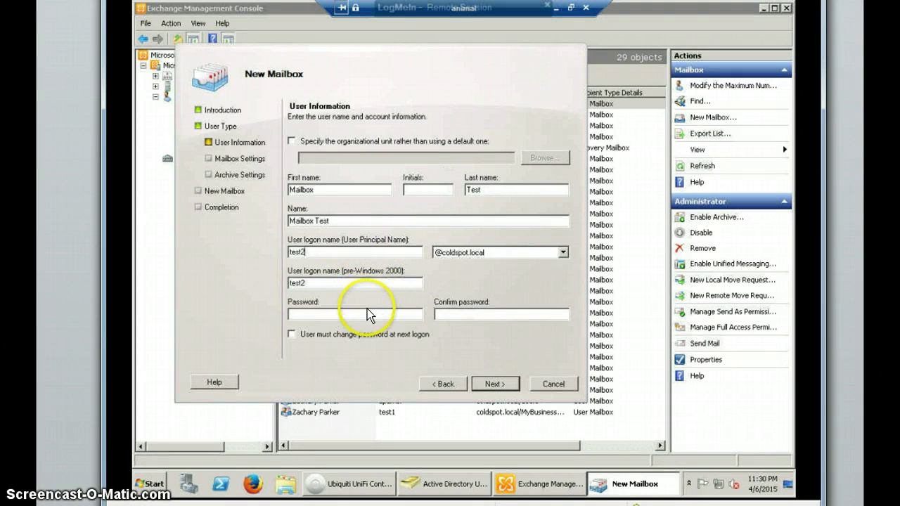
Step: Enter the password, require a change at next logon, and clear the mismatched confirm-password entry
left_click(362, 317)
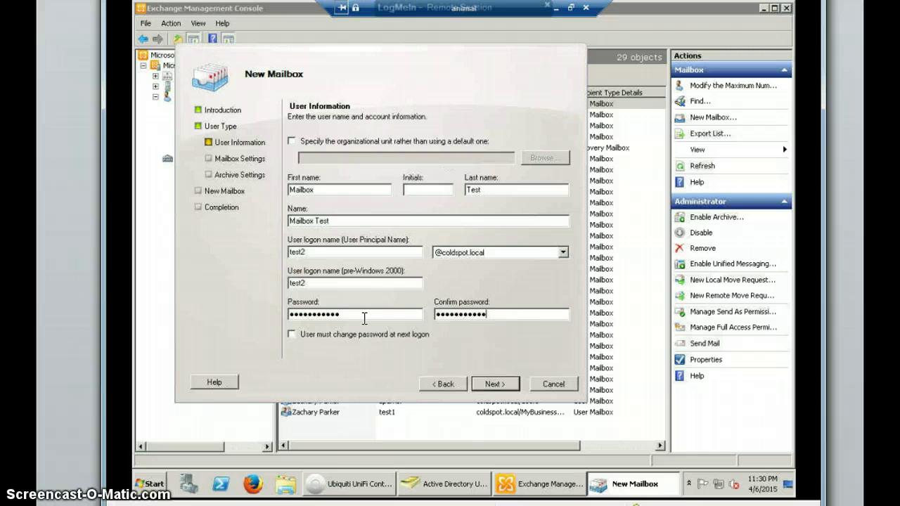
left_click(372, 336)
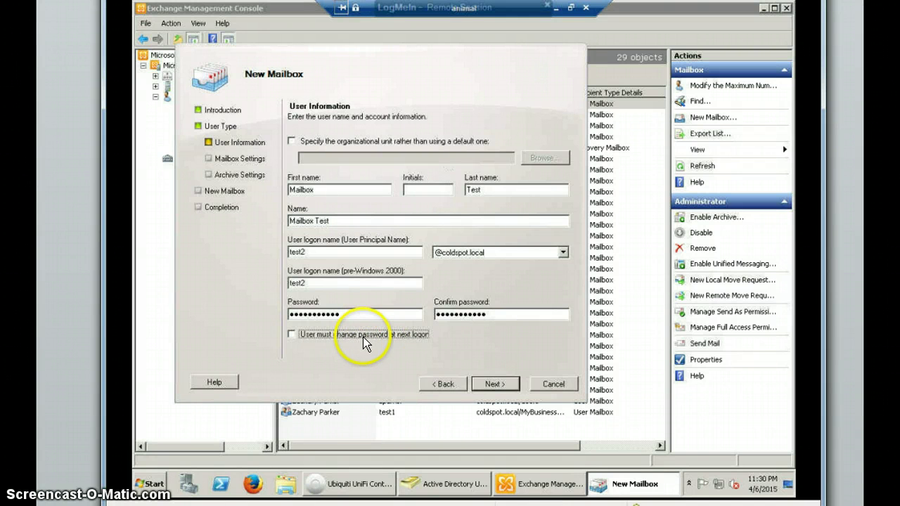
left_click(513, 385)
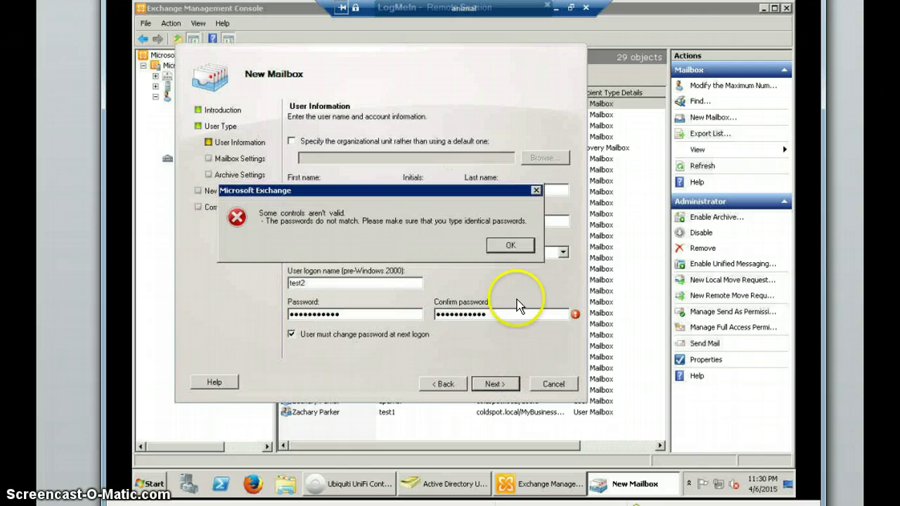
left_click(511, 246)
left_click(281, 310)
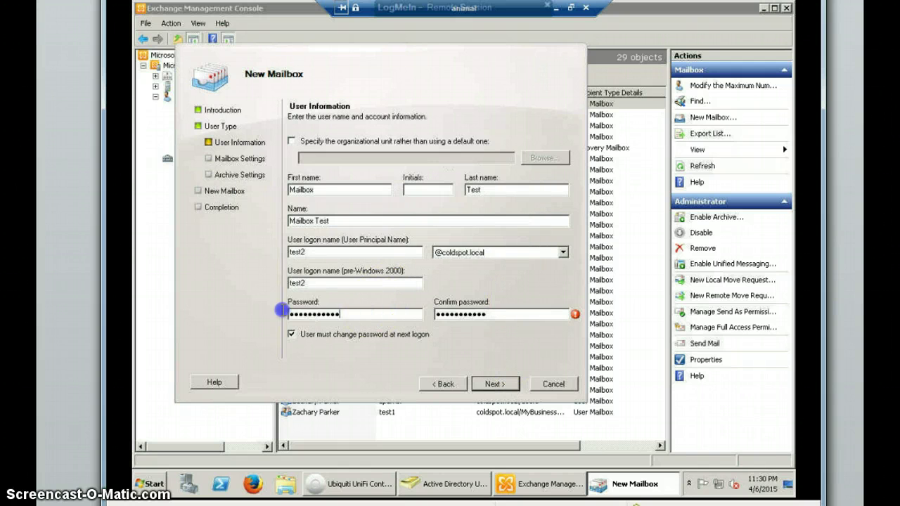
left_click_drag(281, 310, 215, 312)
type("p")
key("BackSpace")
key("BackSpace")
key("BackSpace")
key("BackSpace")
key("BackSpace")
key("BackSpace")
key("BackSpace")
key("BackSpace")
key("BackSpace")
key("BackSpace")
key("BackSpace")
key("BackSpace")
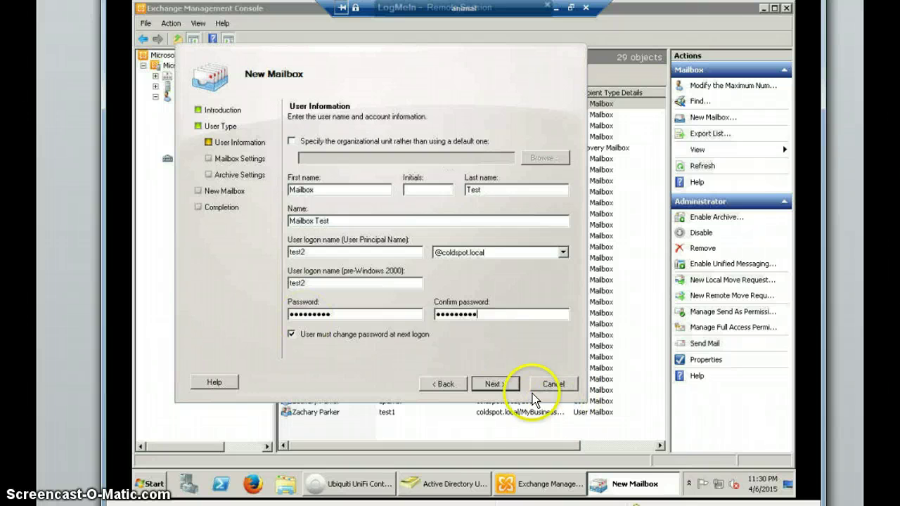
Step: Create the Mailbox Test mailbox with alias test2 and no archive, then return to ADUC
left_click(508, 385)
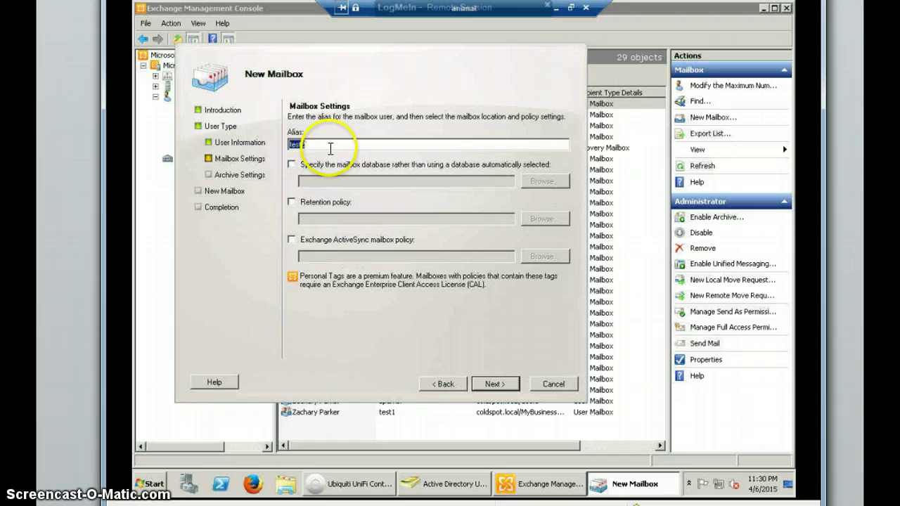
left_click(490, 386)
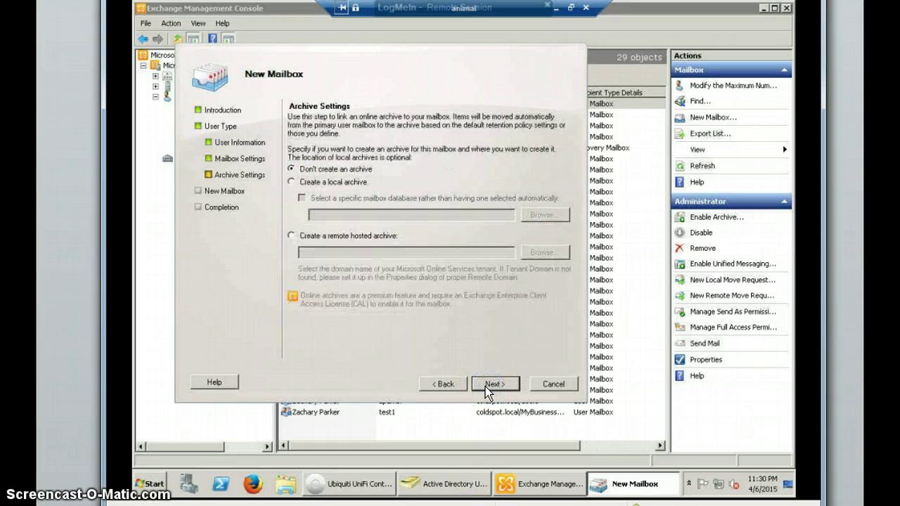
left_click(496, 384)
left_click(498, 387)
left_click(497, 386)
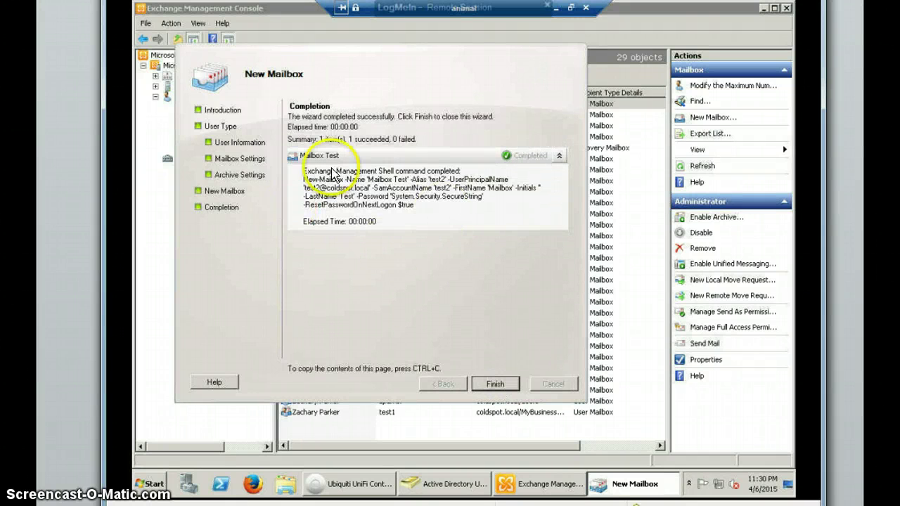
left_click(487, 382)
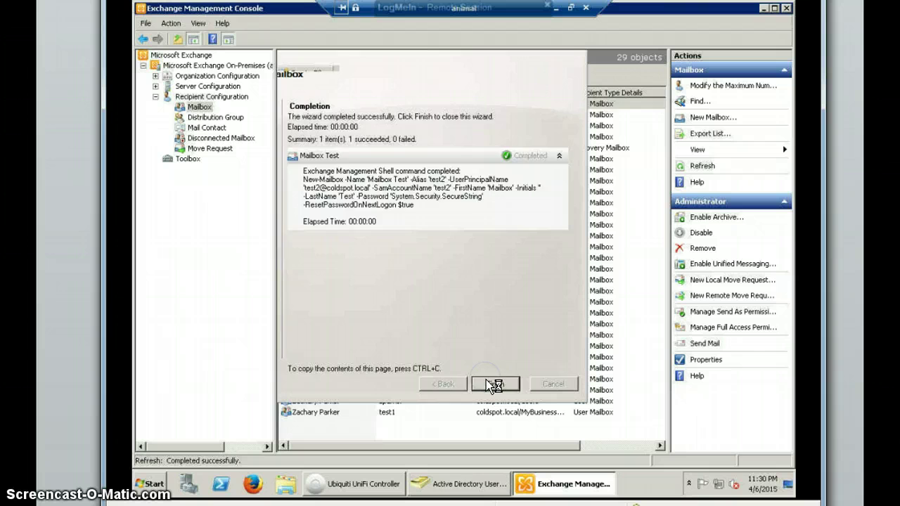
left_click(469, 483)
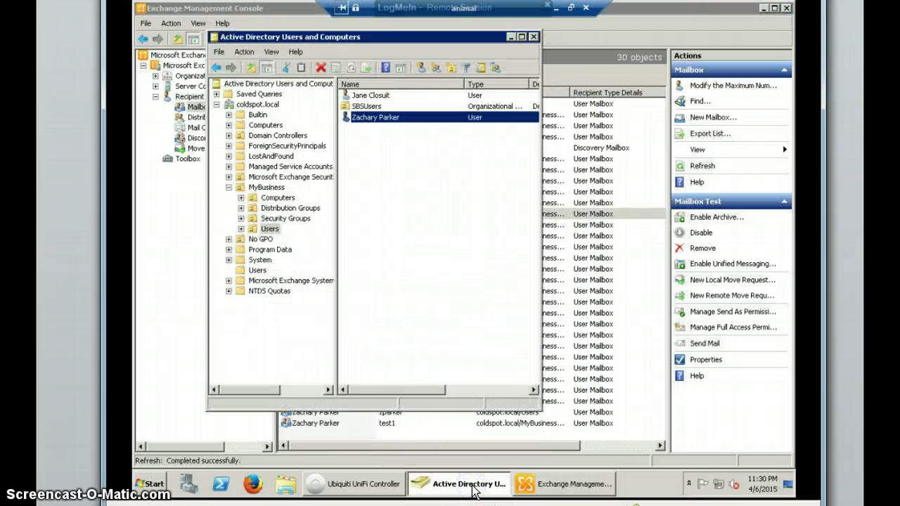
Step: Maximize ADUC and select the new Mailbox Test user in the SBSUsers container
left_click(377, 39)
double_click(376, 39)
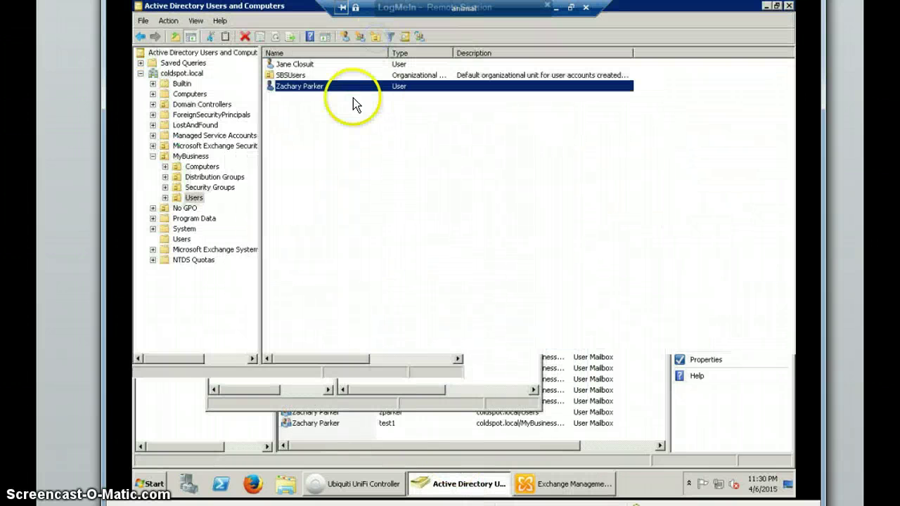
double_click(298, 75)
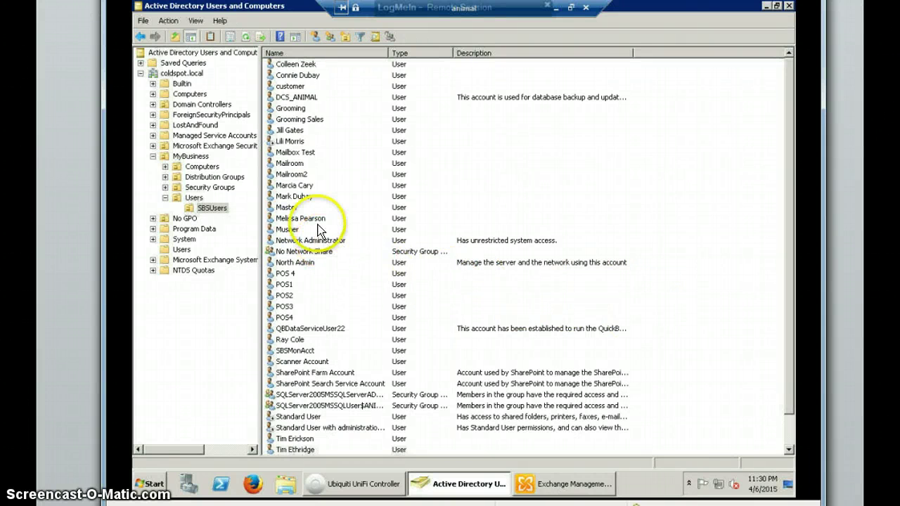
left_click(322, 155)
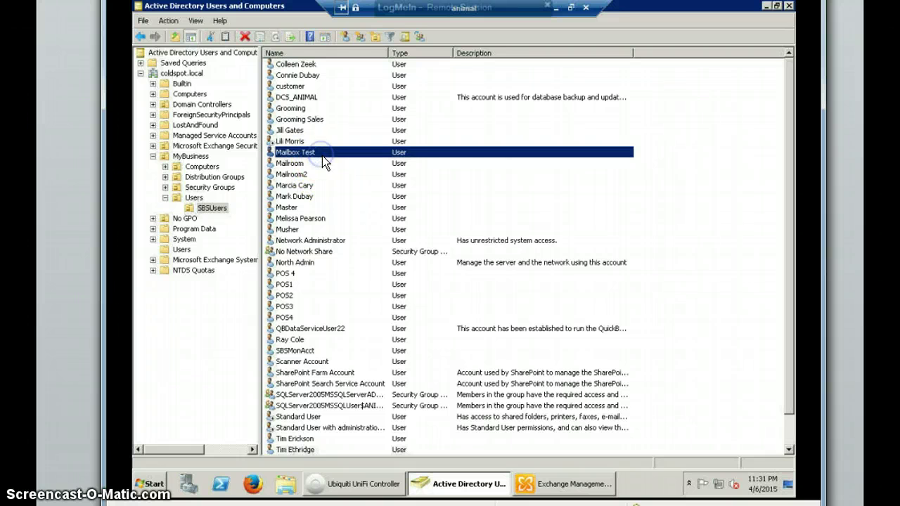